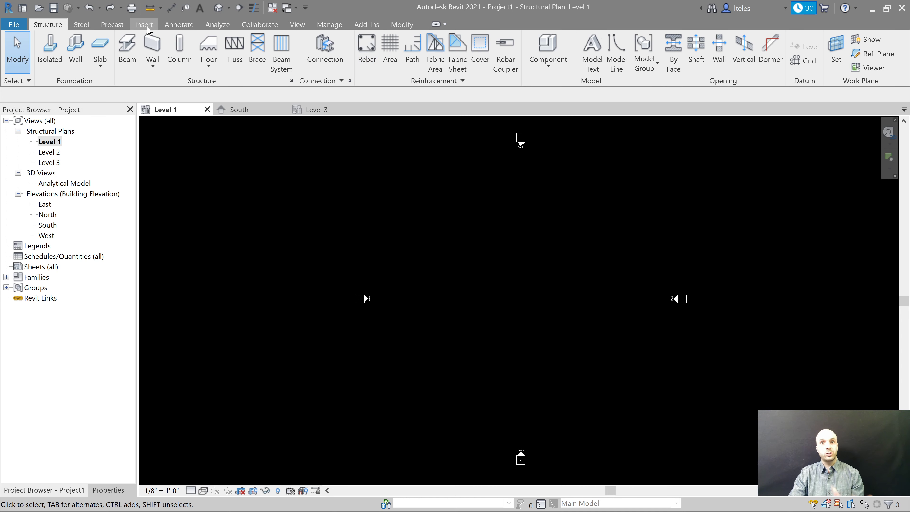
Step: Link the CAD file "rac_basic_sample_project-Floor Plan - Level 1.dwg" at Level 1, positioned Auto - Origin to Internal Origin
left_click(147, 25)
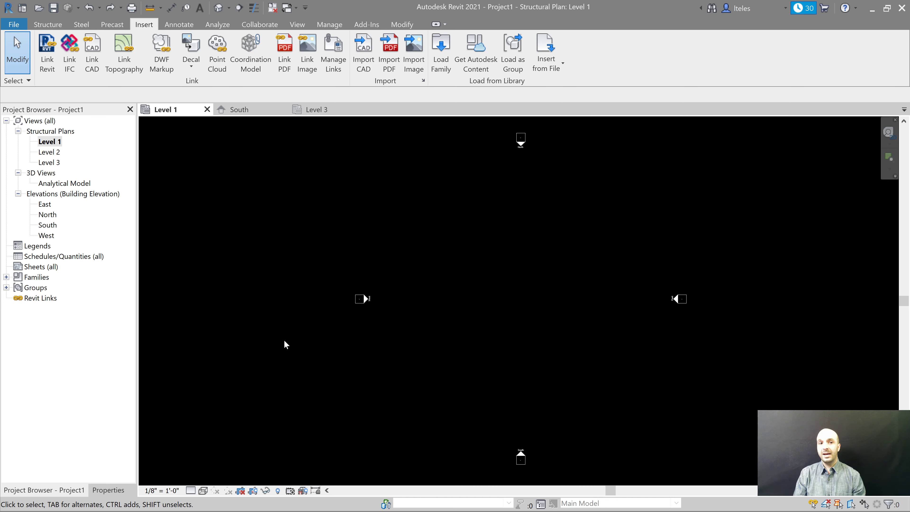
left_click(92, 54)
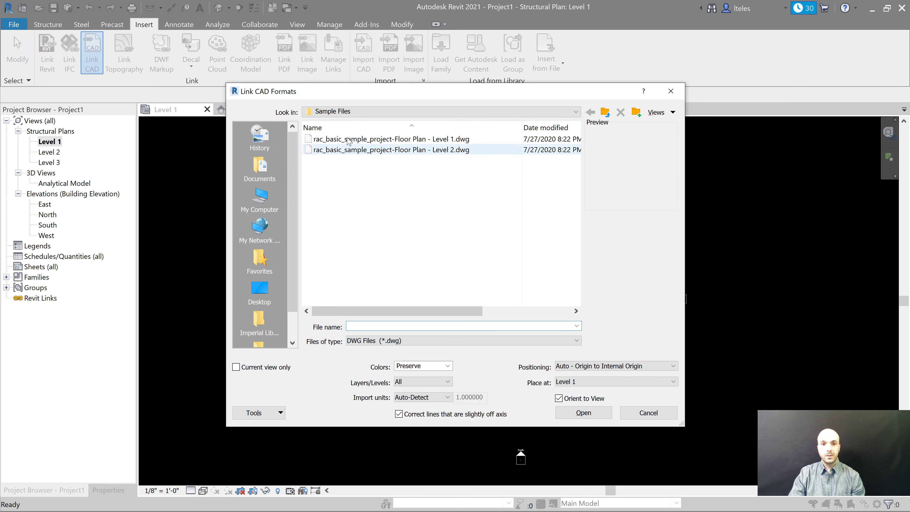
left_click(361, 113)
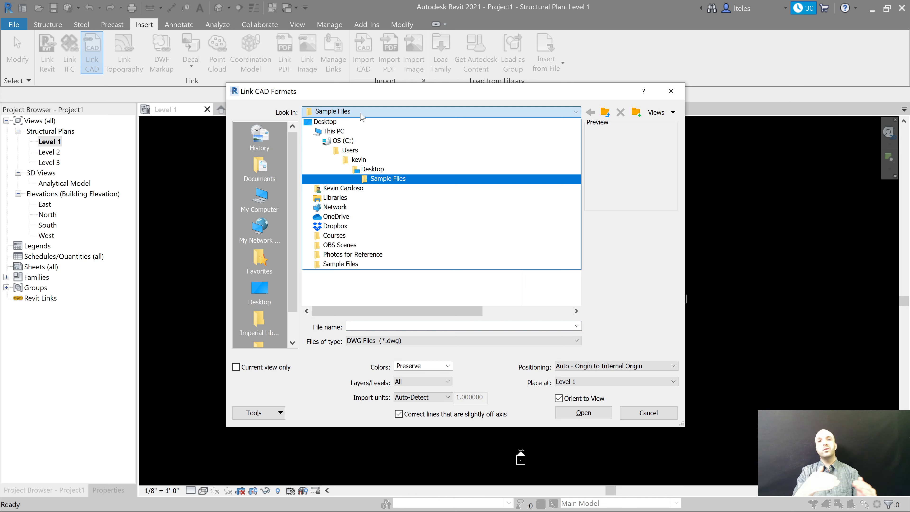
left_click(328, 178)
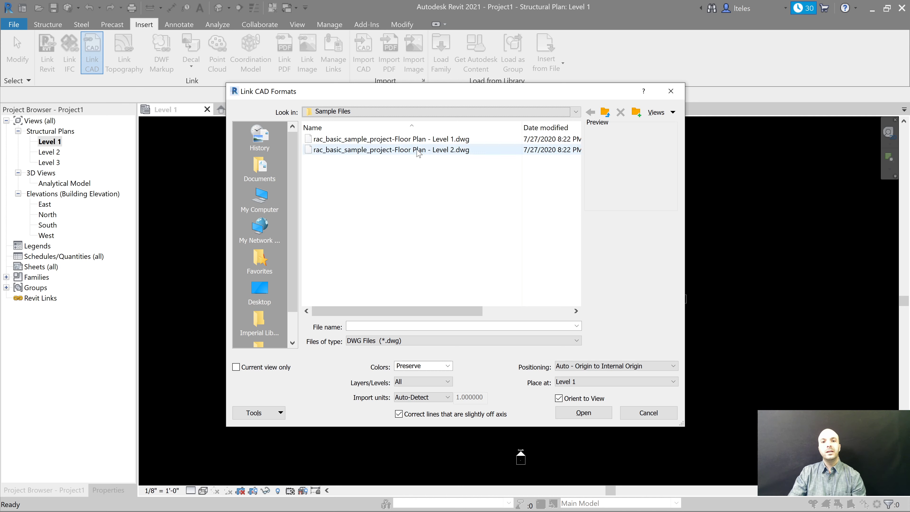
left_click(419, 139)
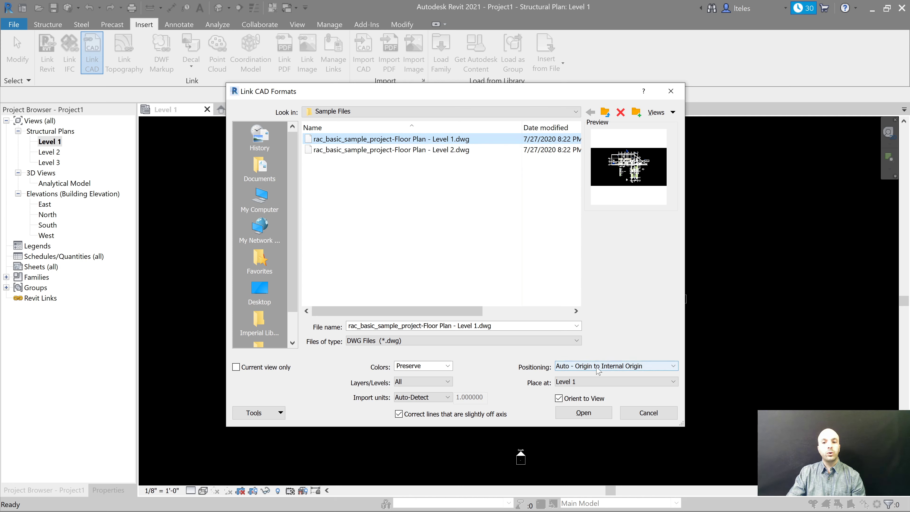
key("Return")
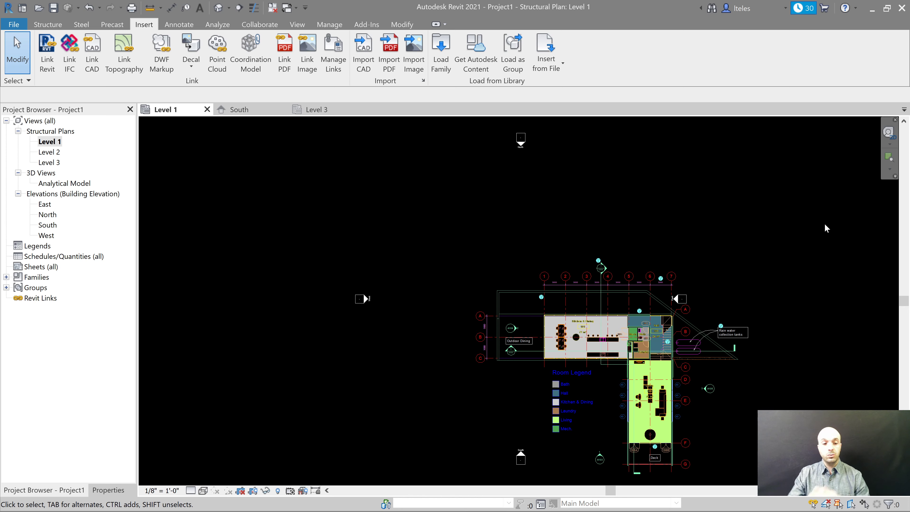
Step: Turn on the Site category and its Project Base Point subcategory in the Level 1 structural plan's visibility overrides
left_click(109, 489)
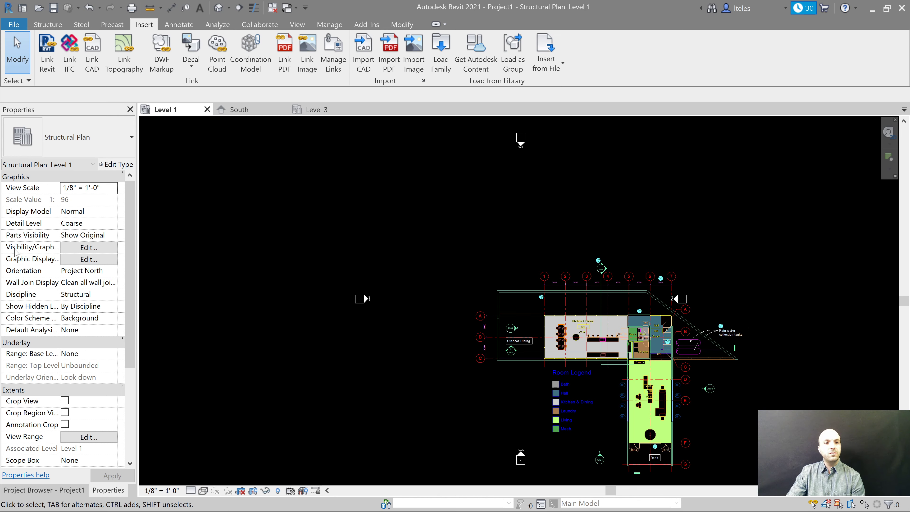
left_click(79, 248)
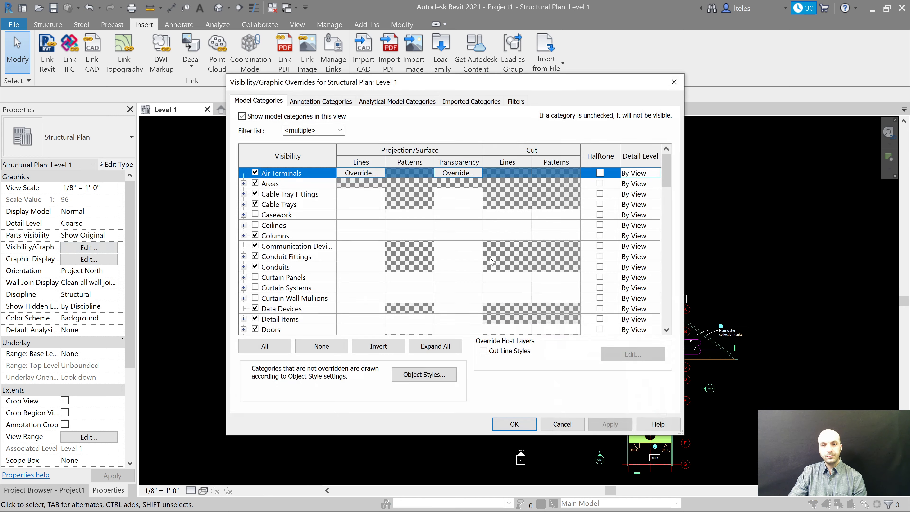
left_click_drag(478, 89, 474, 94)
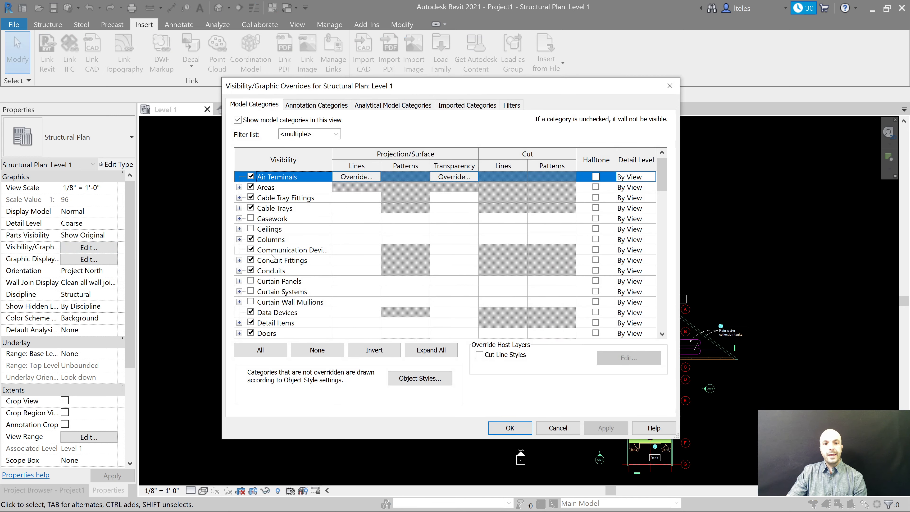
scroll(272, 257, "down", 6)
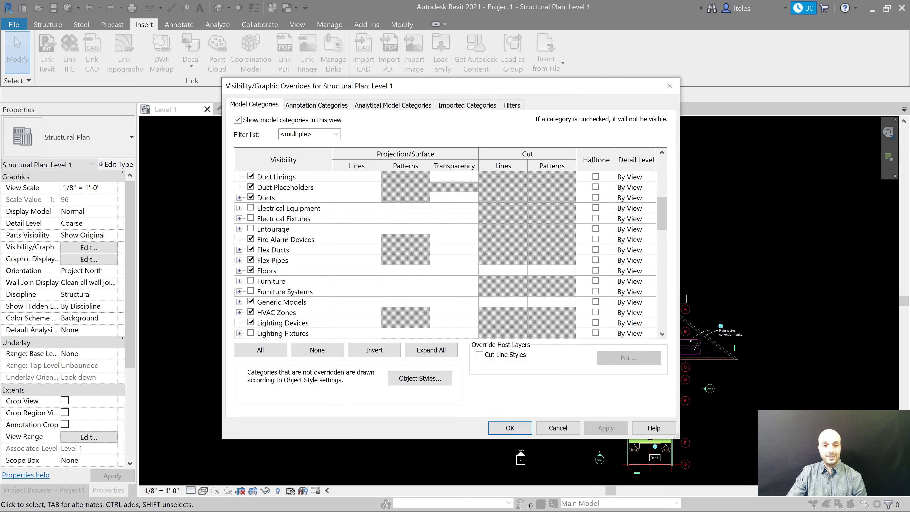
scroll(285, 235, "down", 10)
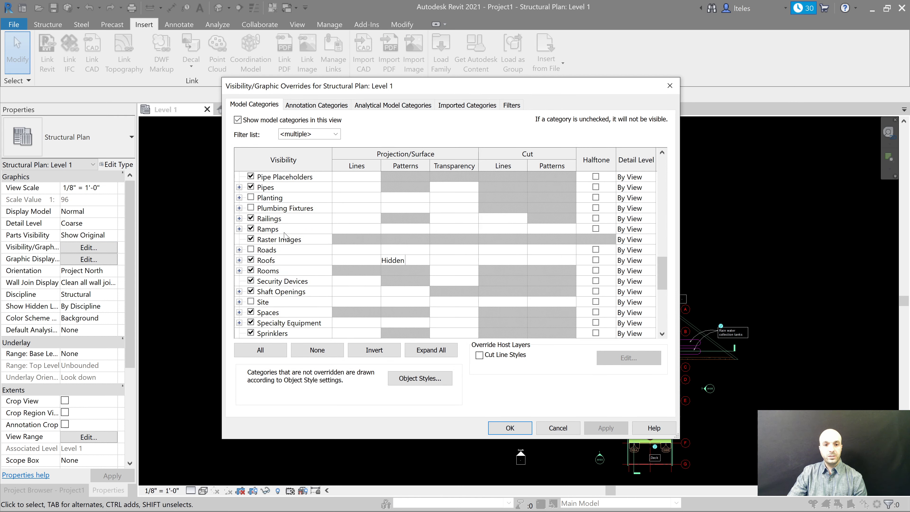
scroll(284, 236, "down", 3)
left_click(251, 218)
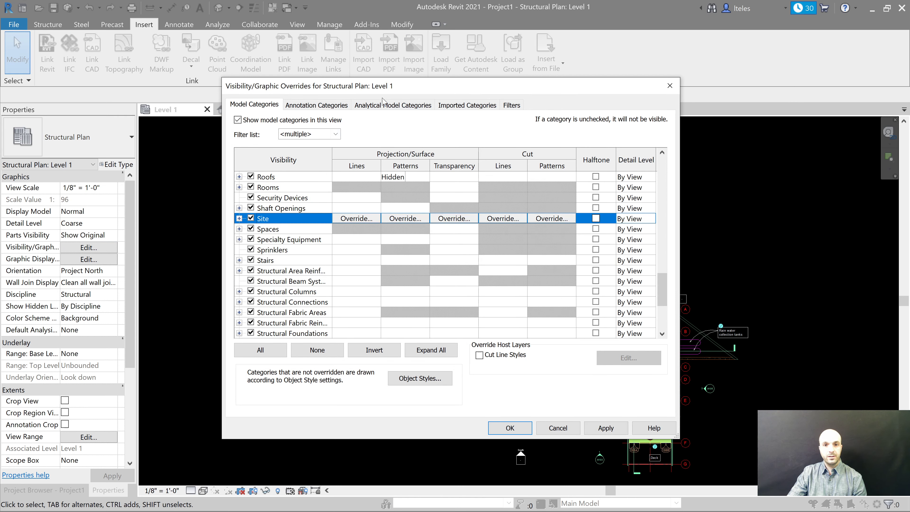
left_click_drag(413, 90, 391, 94)
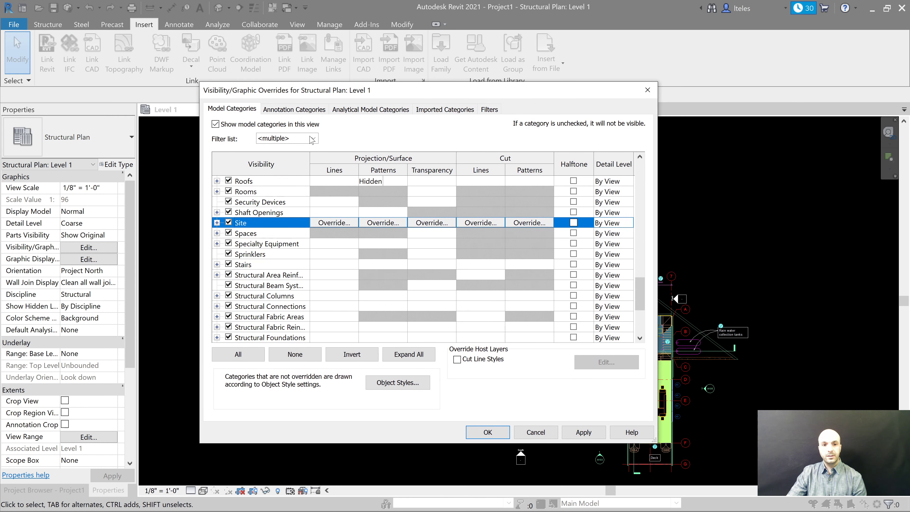
left_click(217, 222)
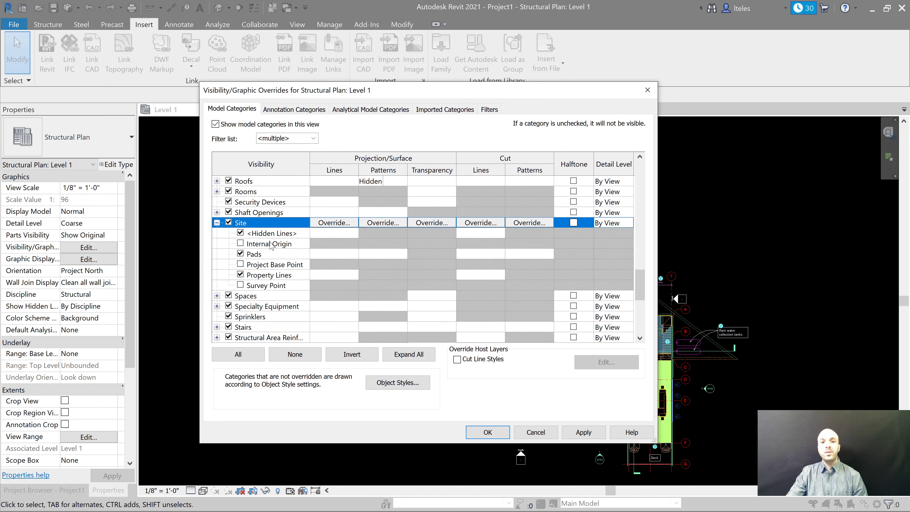
left_click(271, 265)
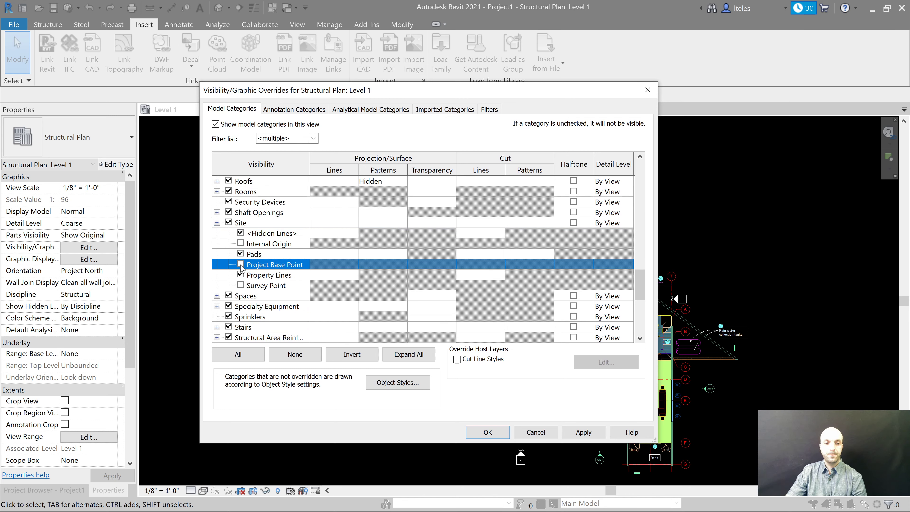
left_click(240, 265)
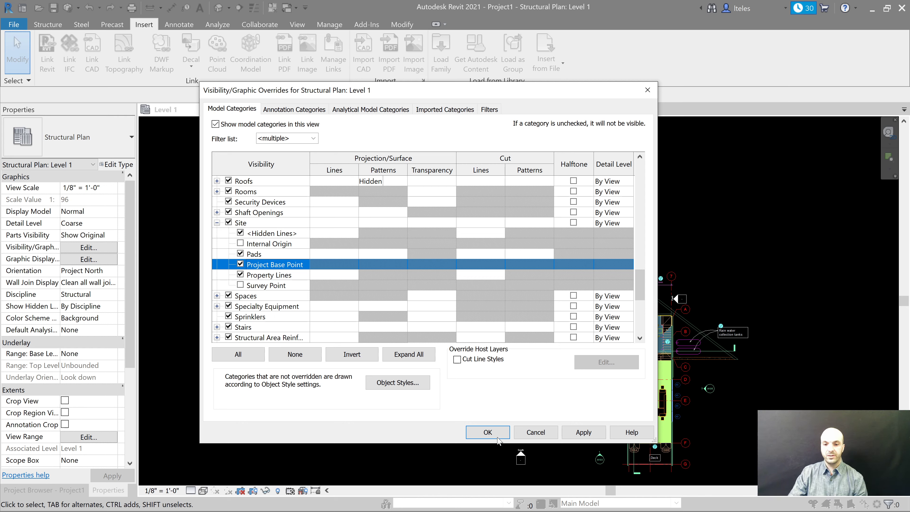
left_click(484, 433)
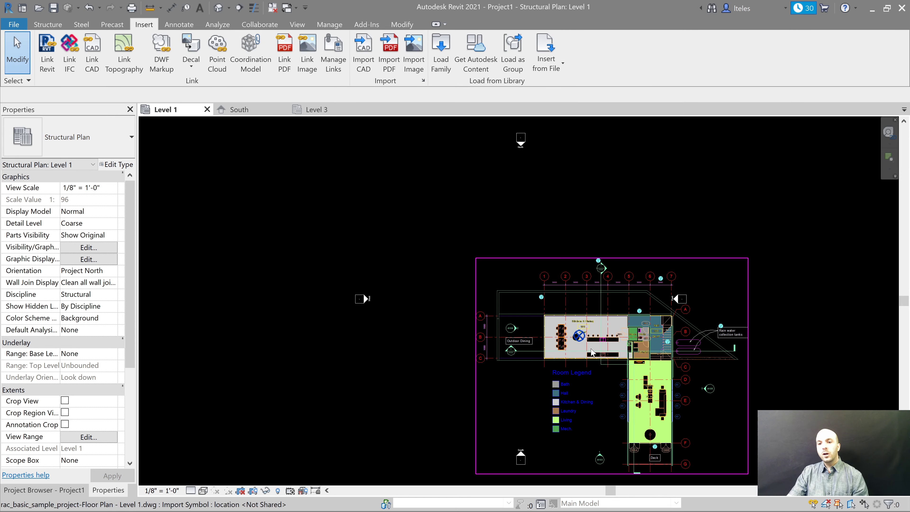
Step: Examine the project base point's coordinates and its location relative to the linked floor plan
scroll(589, 349, "up", 1)
scroll(615, 410, "up", 1)
middle_click_drag(616, 410, 563, 355)
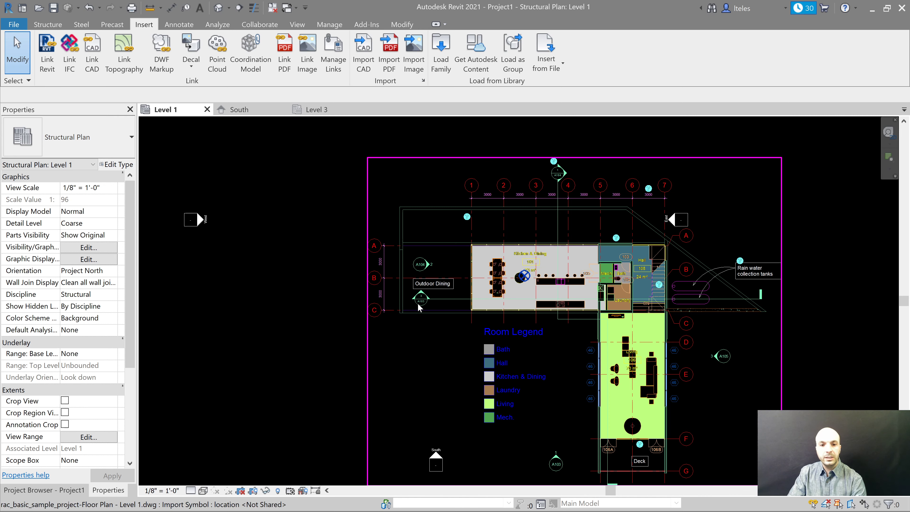
left_click(526, 278)
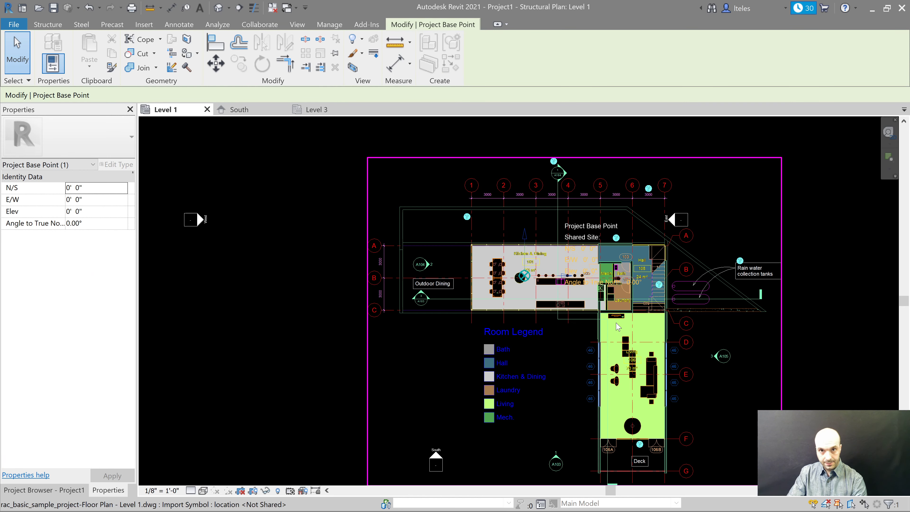
key("Escape")
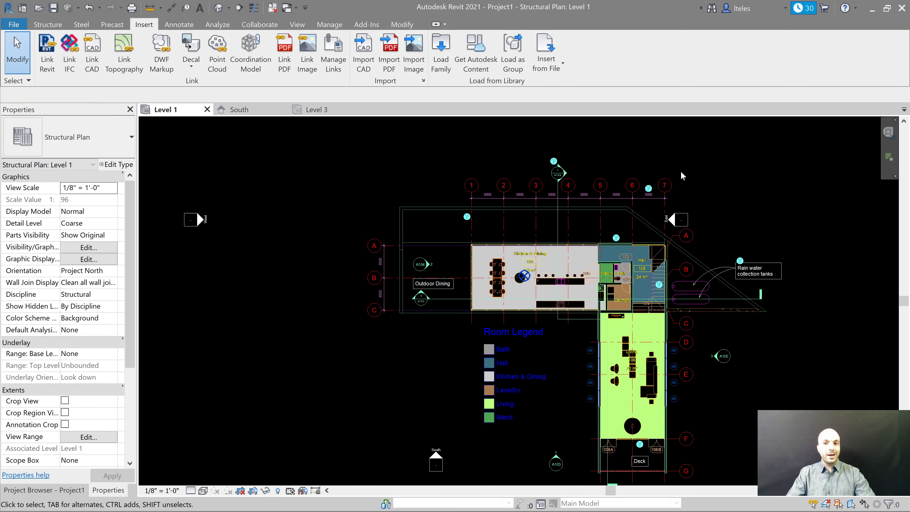
Step: Try to move the linked Level 1 floor plan while it is still pinned
left_click(670, 189)
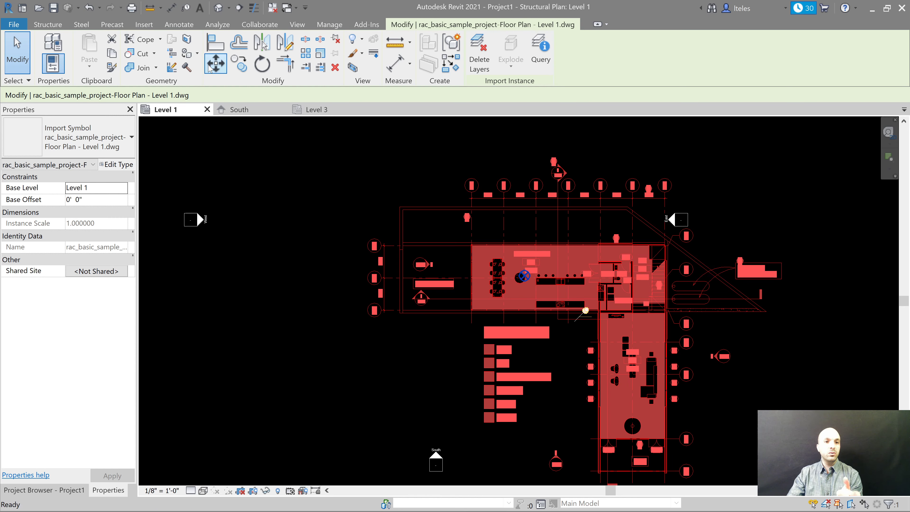
left_click(216, 63)
left_click(292, 145)
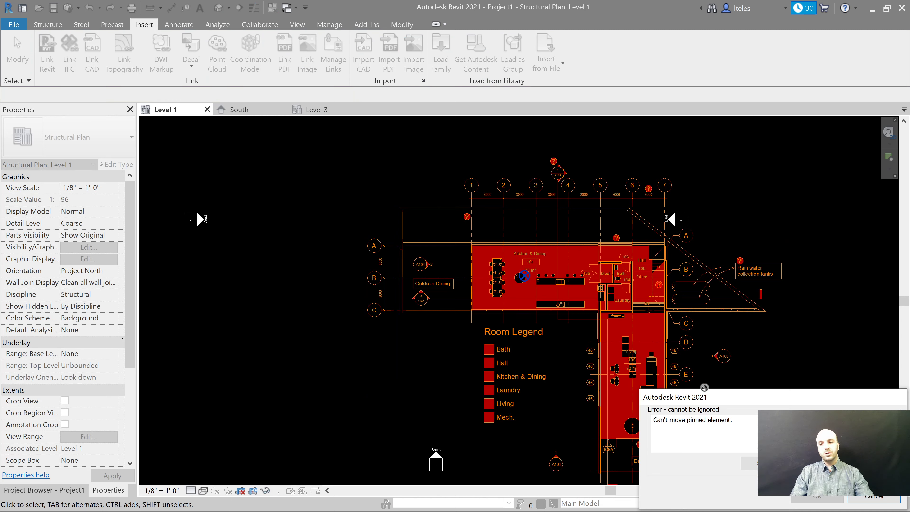
left_click(873, 496)
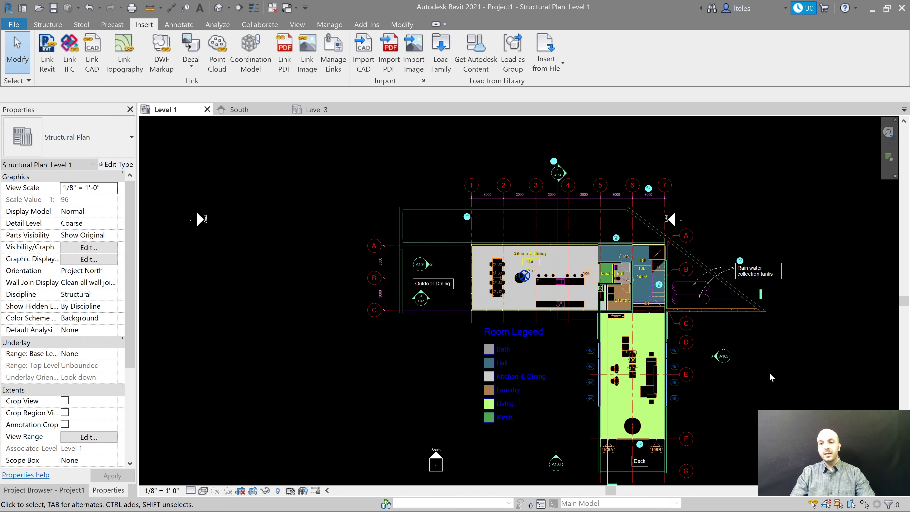
Step: Unpin the linked floor plan and move it from its grid 1 and C intersection, using an intersection snap, onto the project base point
left_click(717, 371)
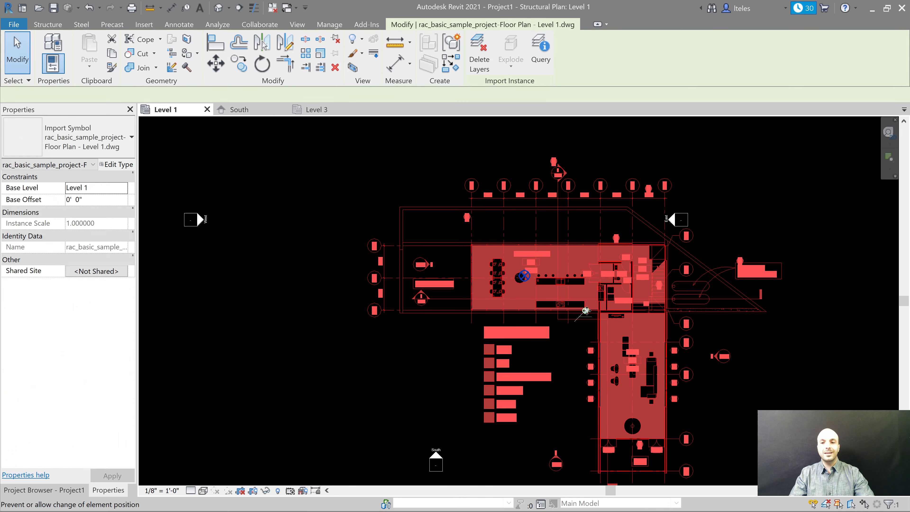
key("m")
key("v")
scroll(474, 321, "up", 5)
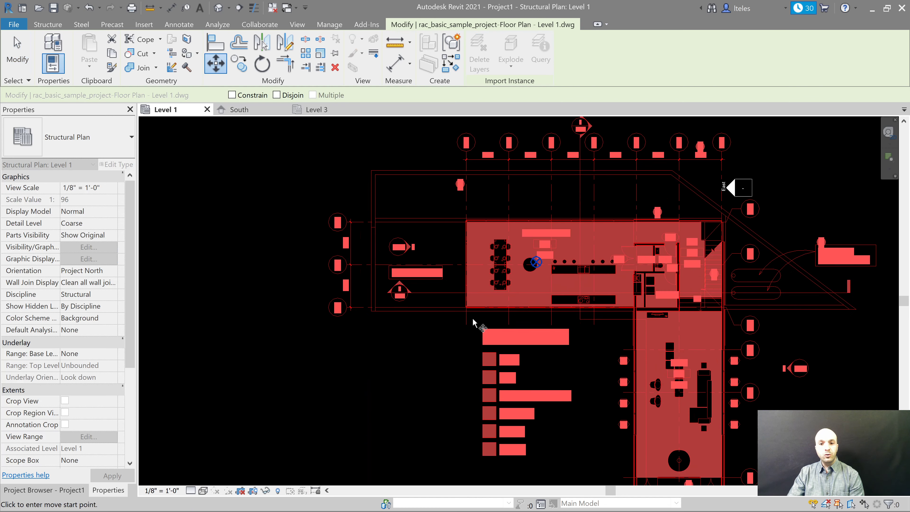
scroll(473, 319, "up", 1)
middle_click_drag(438, 336, 466, 474)
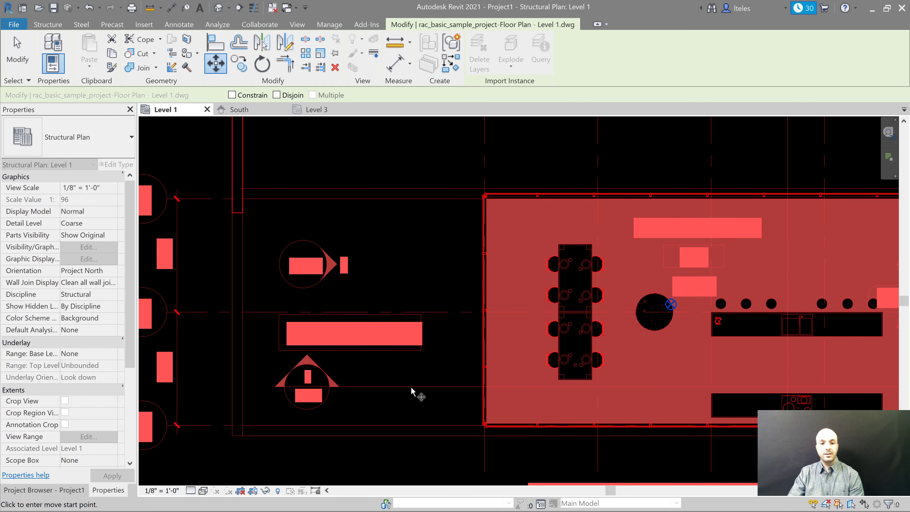
scroll(481, 433, "up", 5)
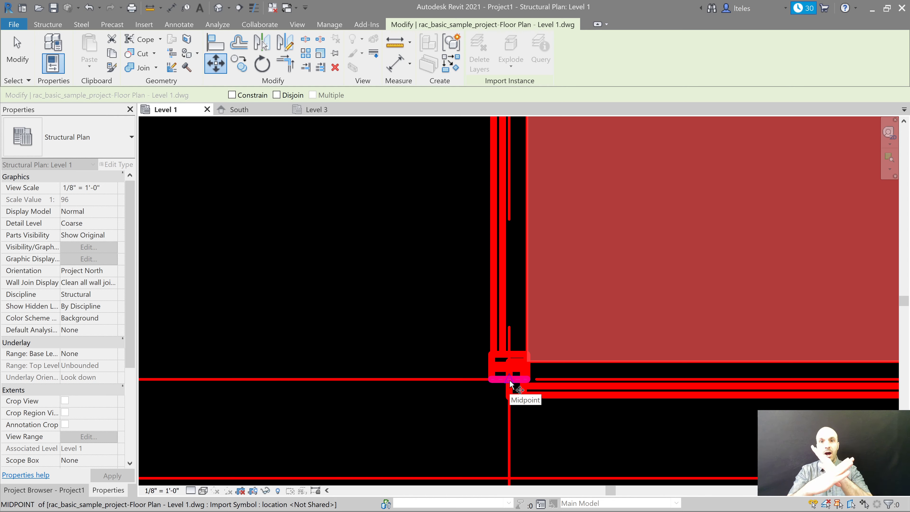
key("s")
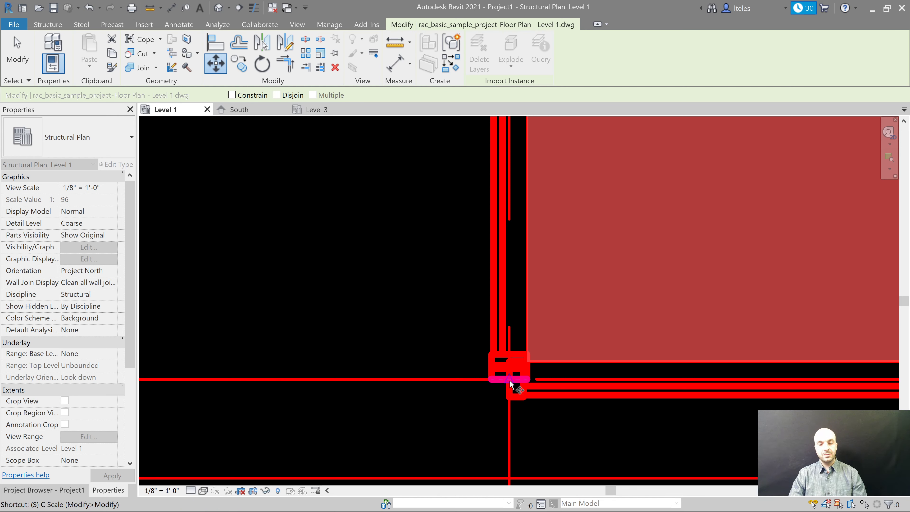
key("i")
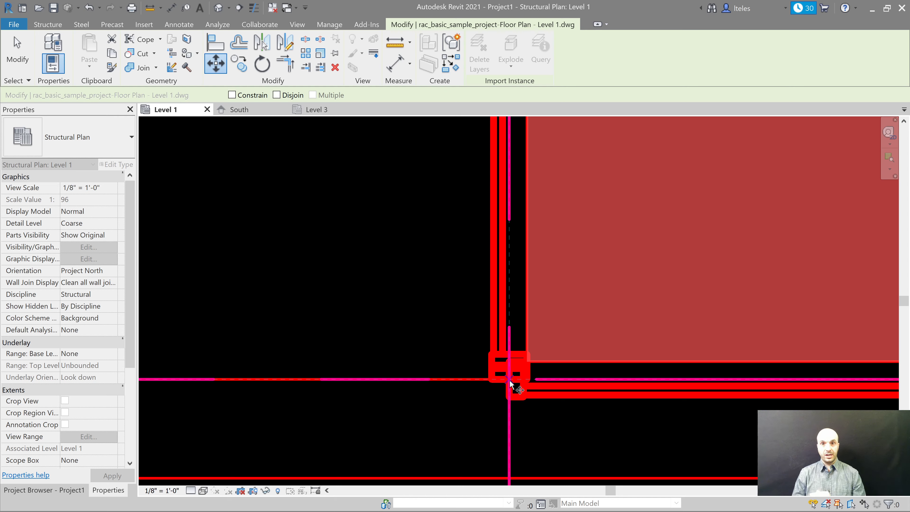
left_click(508, 380)
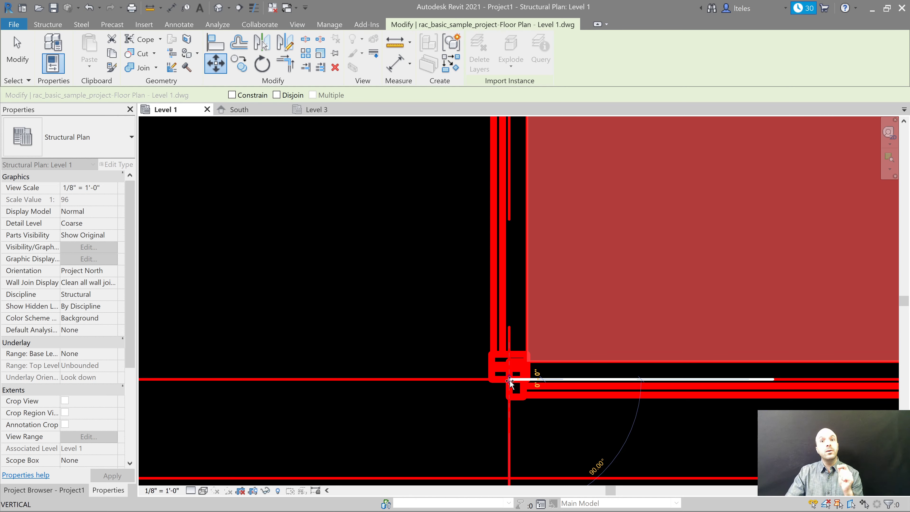
scroll(510, 383, "down", 5)
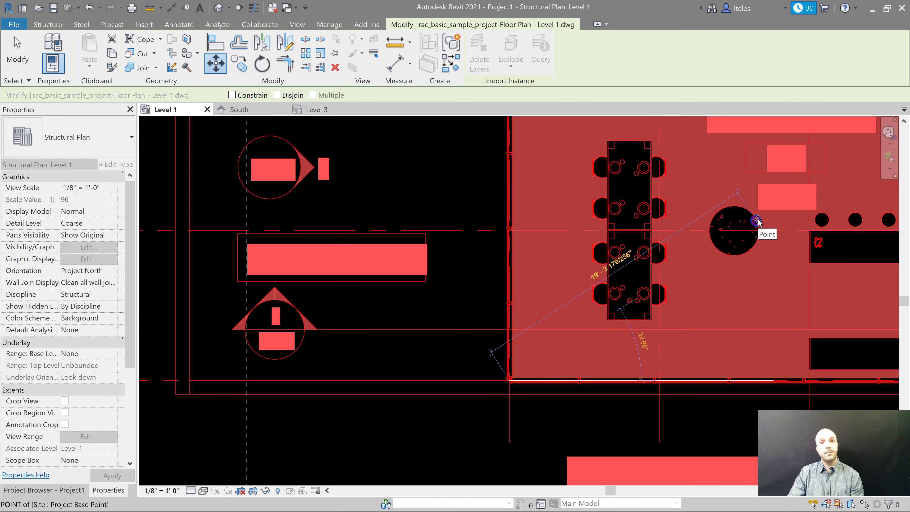
left_click(757, 221)
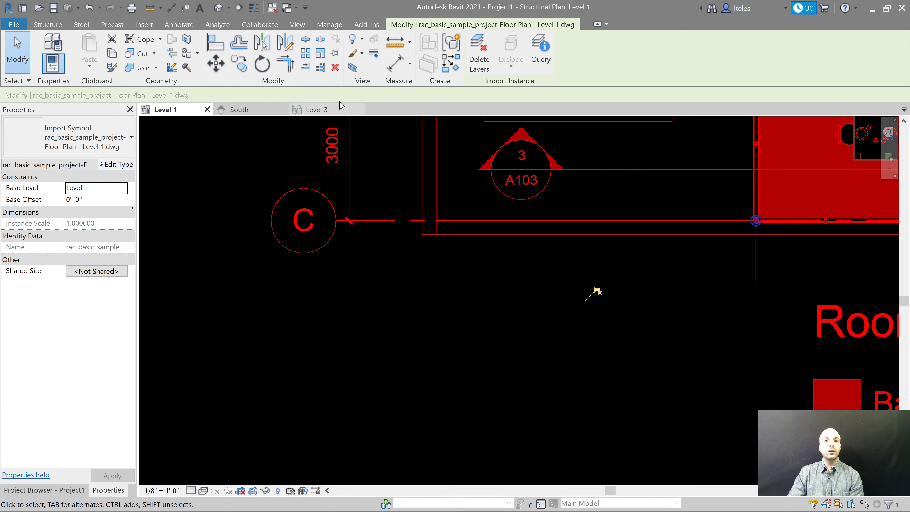
Step: Pin the linked Level 1 floor plan in its new position and fit the whole plan in view
left_click(336, 54)
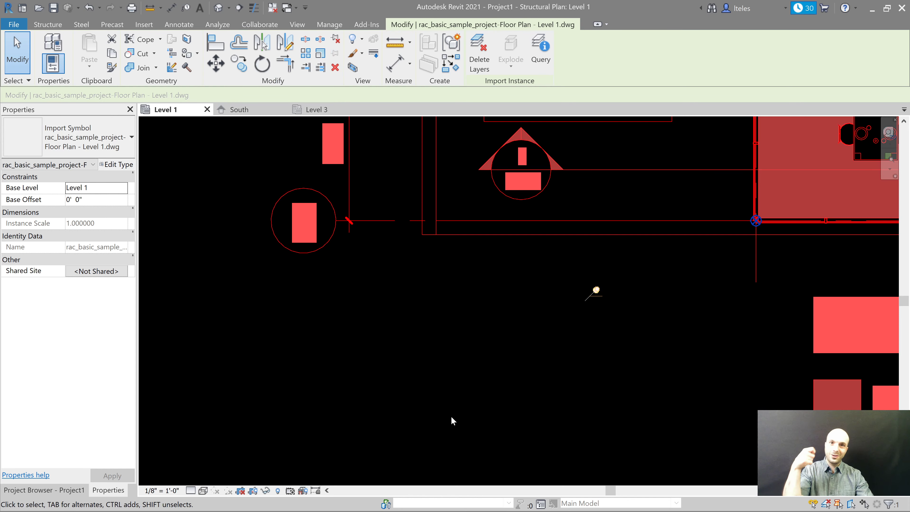
key("Escape")
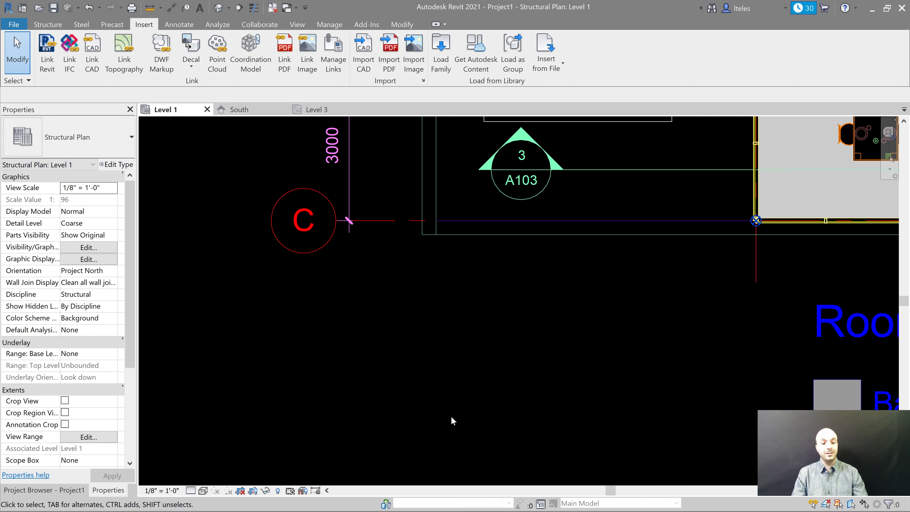
key("z")
key("f")
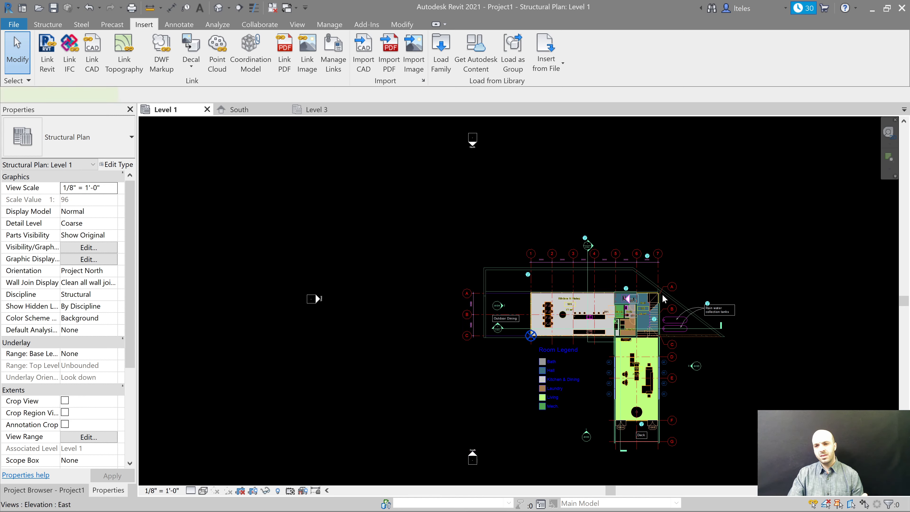
Step: Hide the Elevations annotation category in the Level 1 structural plan and fit the whole linked floor plan in view
left_click(627, 299)
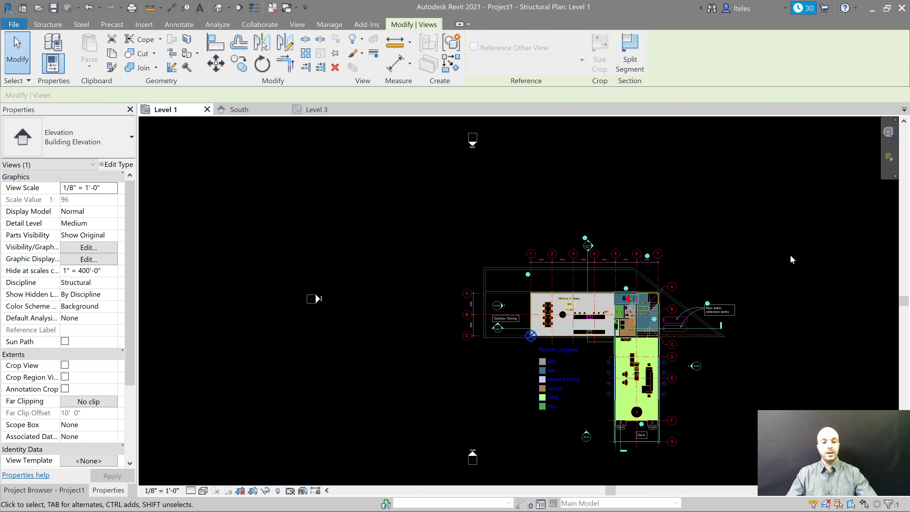
left_click(791, 259)
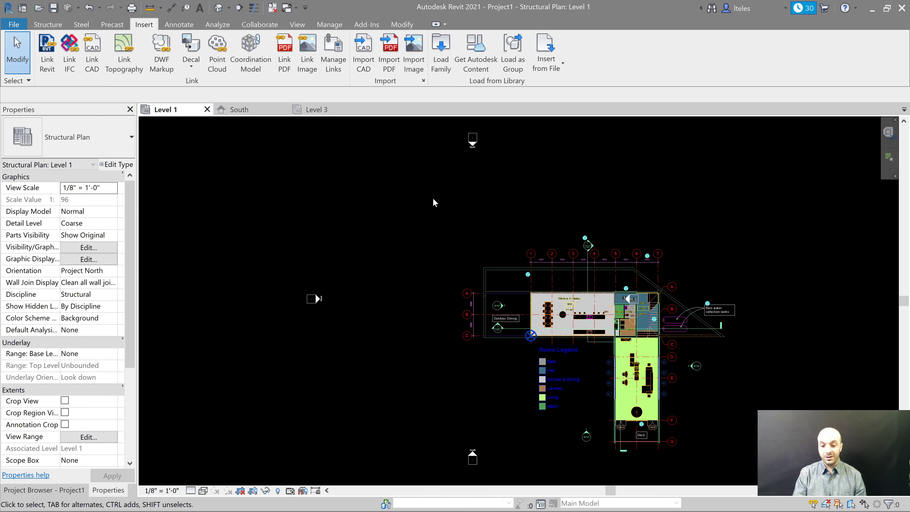
key("v")
key("g")
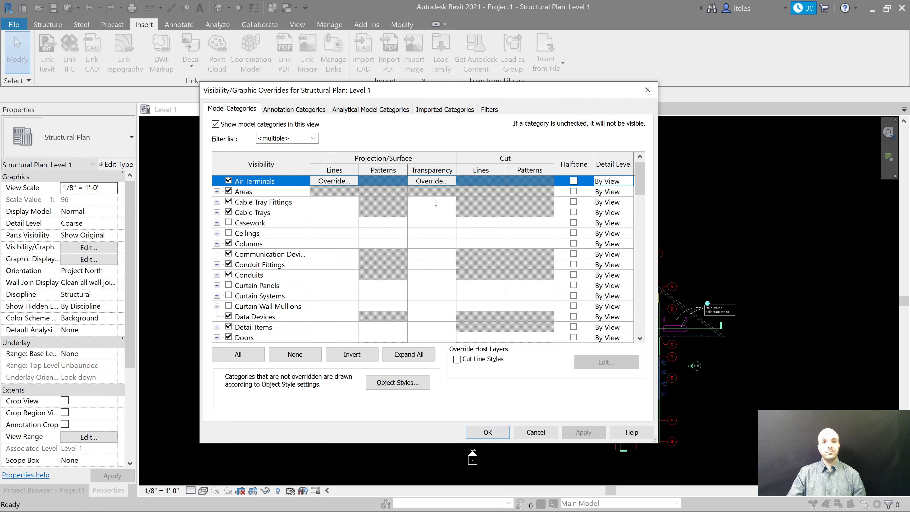
left_click(294, 109)
left_click(301, 244)
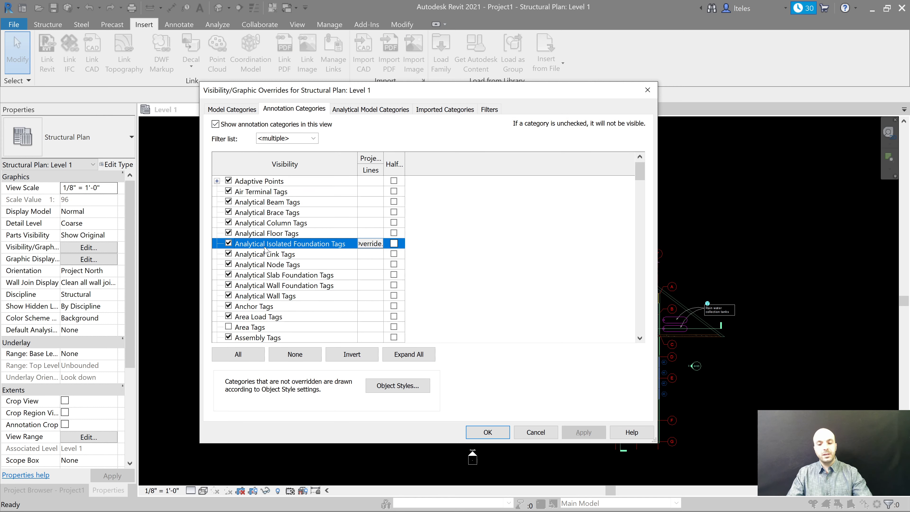
key("e")
scroll(271, 253, "down", 2)
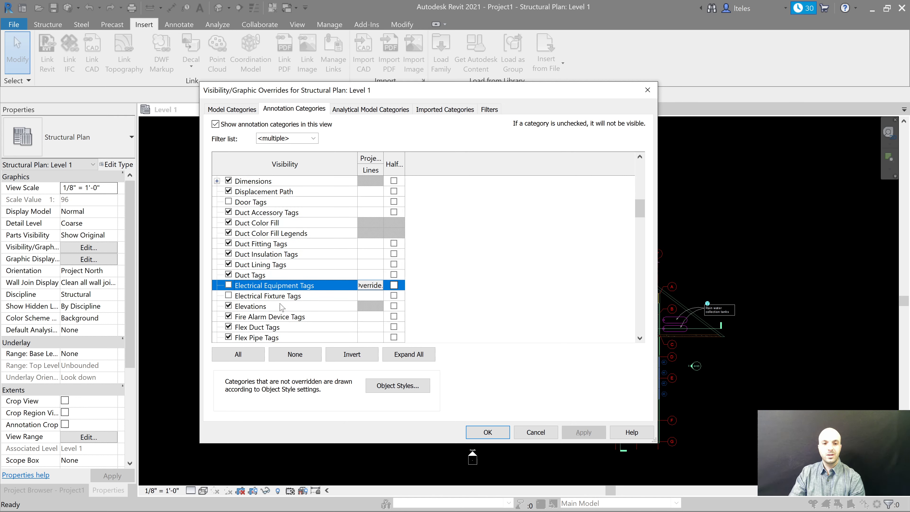
left_click(488, 432)
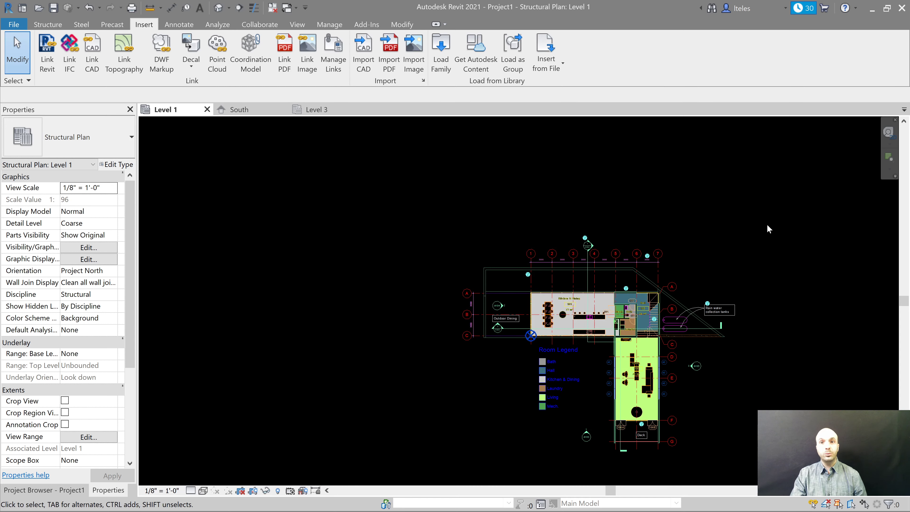
key("z")
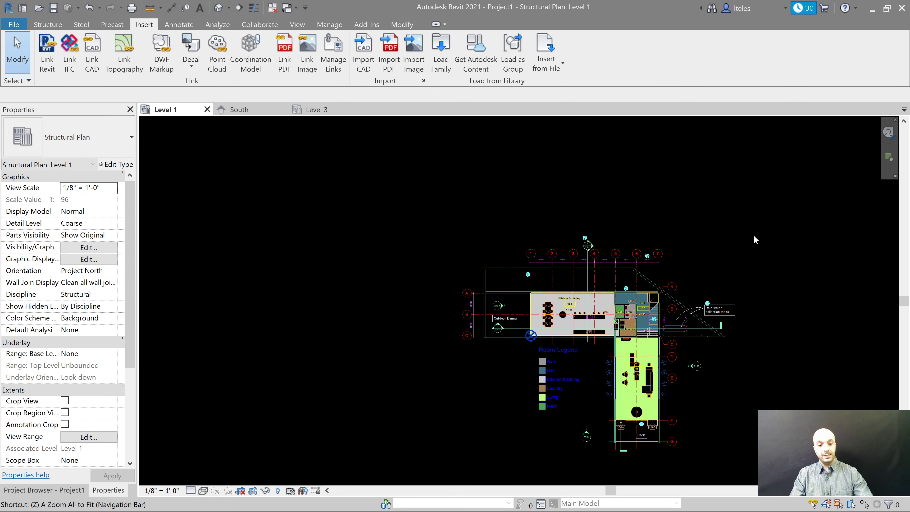
key("a")
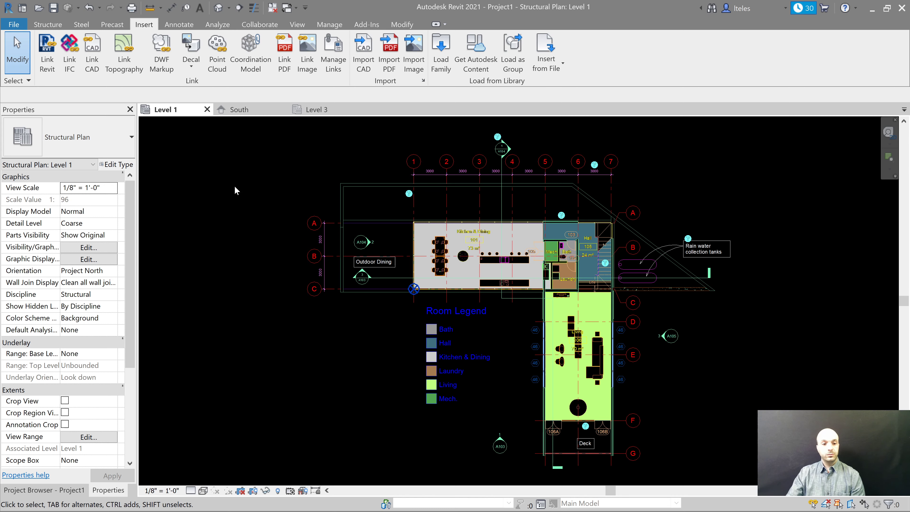
Step: Open the Level 2 structural plan and fit its contents in view
scroll(133, 231, "down", 4)
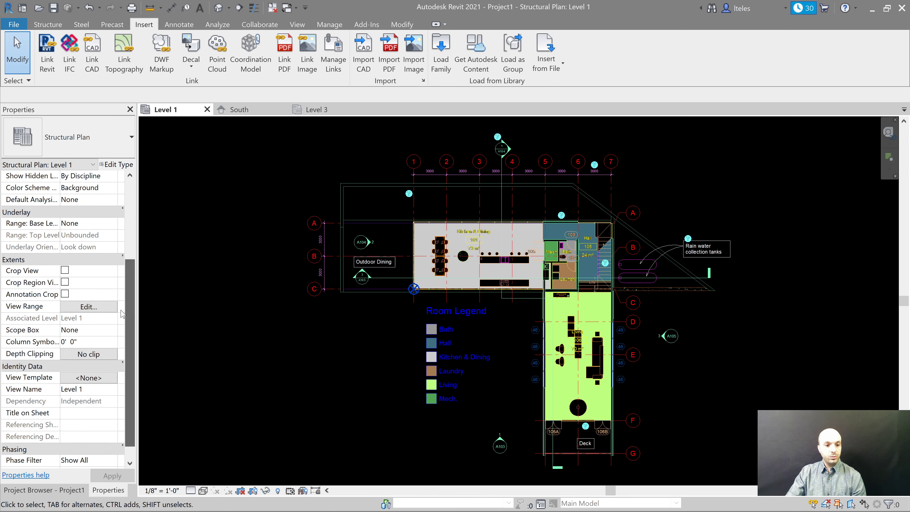
left_click(43, 489)
double_click(50, 152)
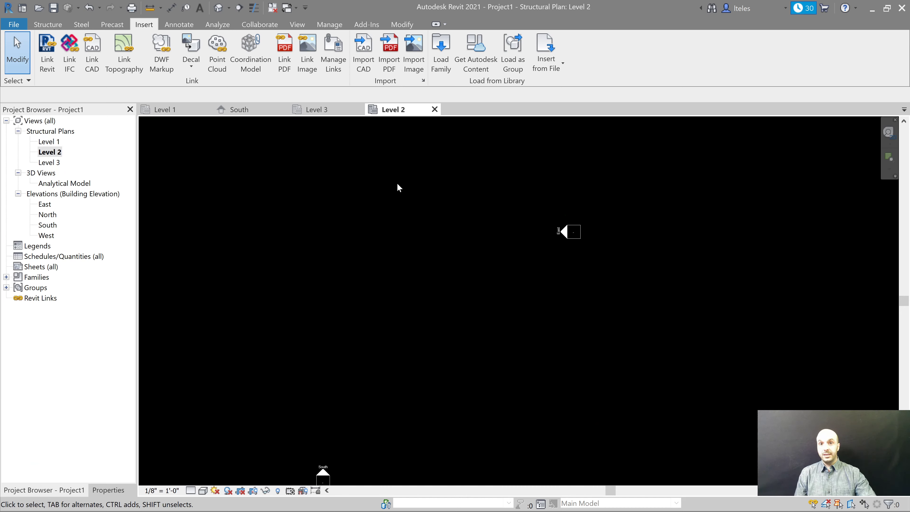
key("z")
key("f")
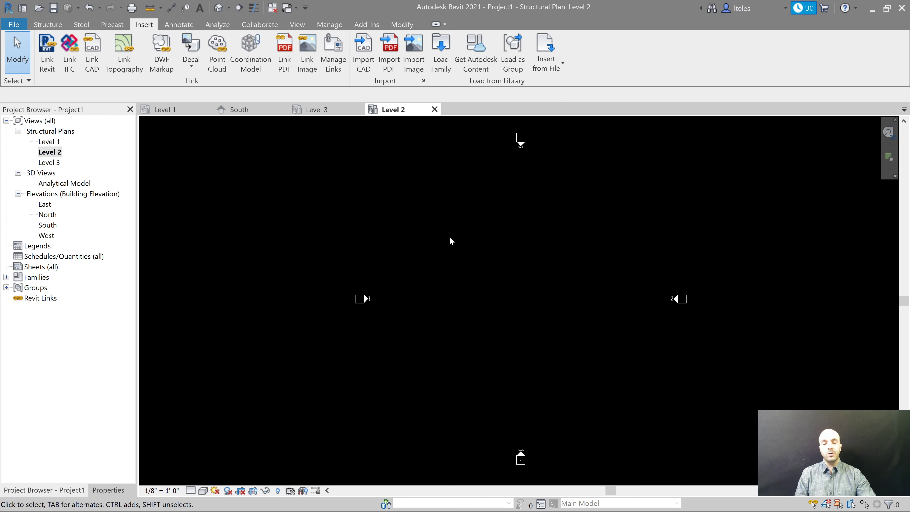
Step: Make the project base point visible through the Site category in the Level 2 plan's visibility and graphic overrides
key("v")
key("g")
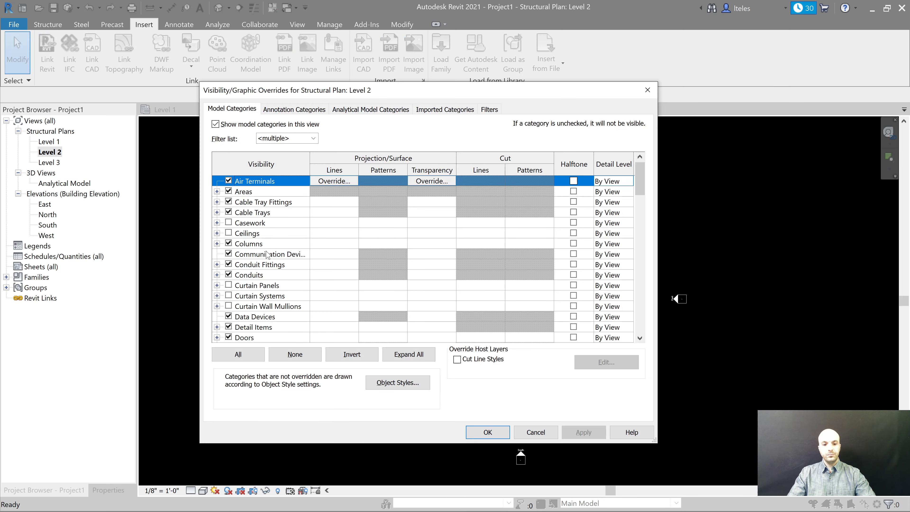
left_click(267, 253)
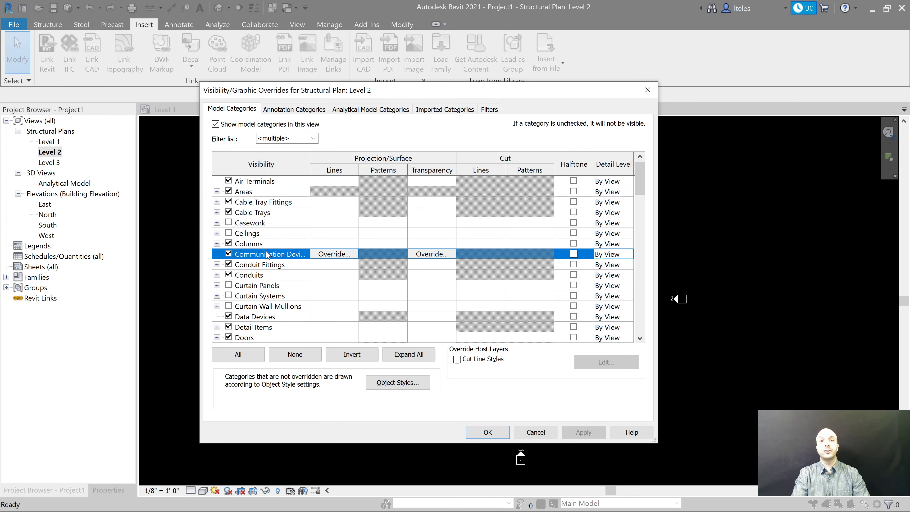
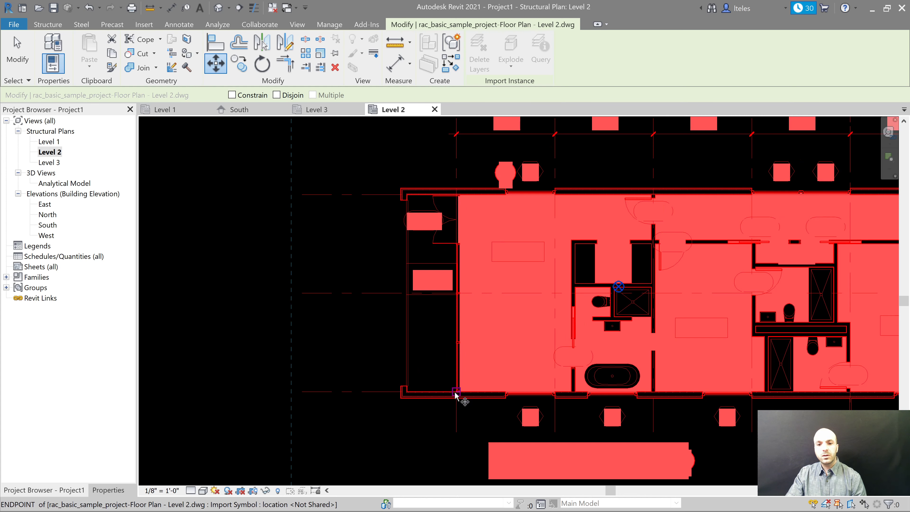
Step: Move the linked Level 2 floor plan from its grid 1 and C intersection onto the project base point
scroll(453, 395, "up", 5)
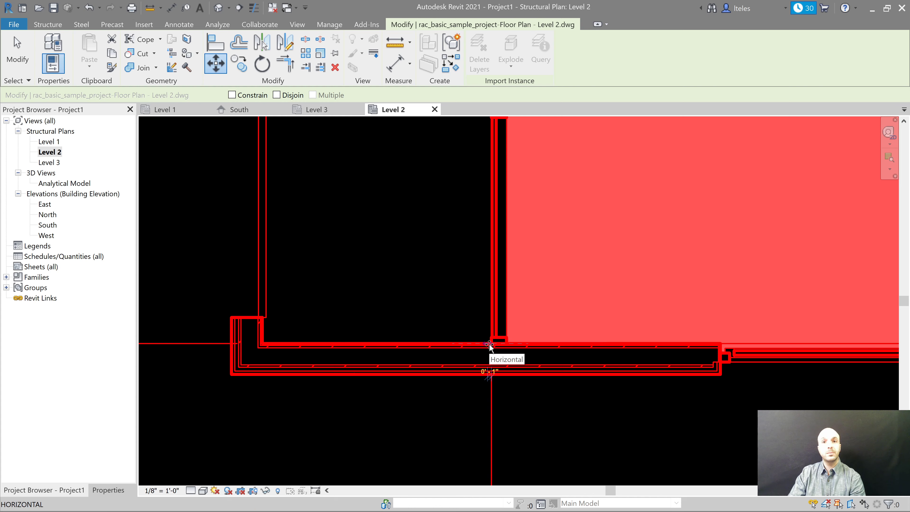
left_click(490, 345)
scroll(489, 350, "down", 4)
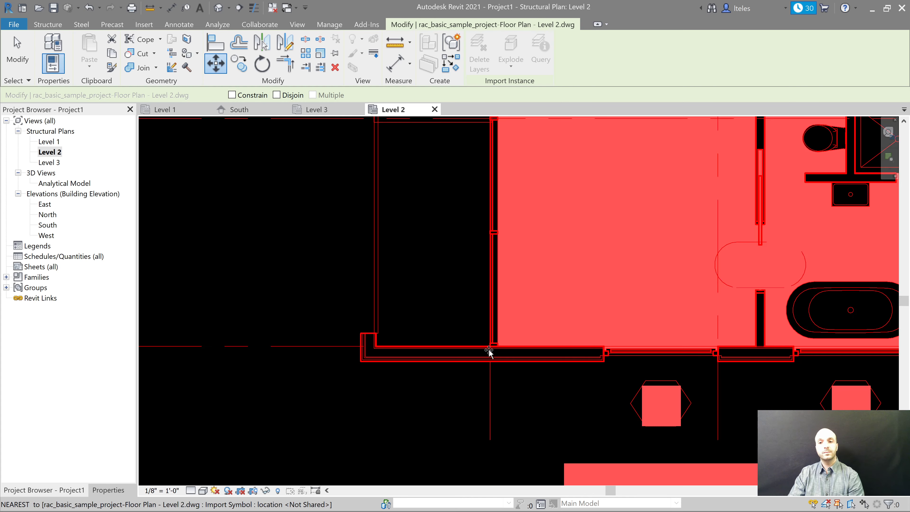
scroll(579, 292, "up", 7)
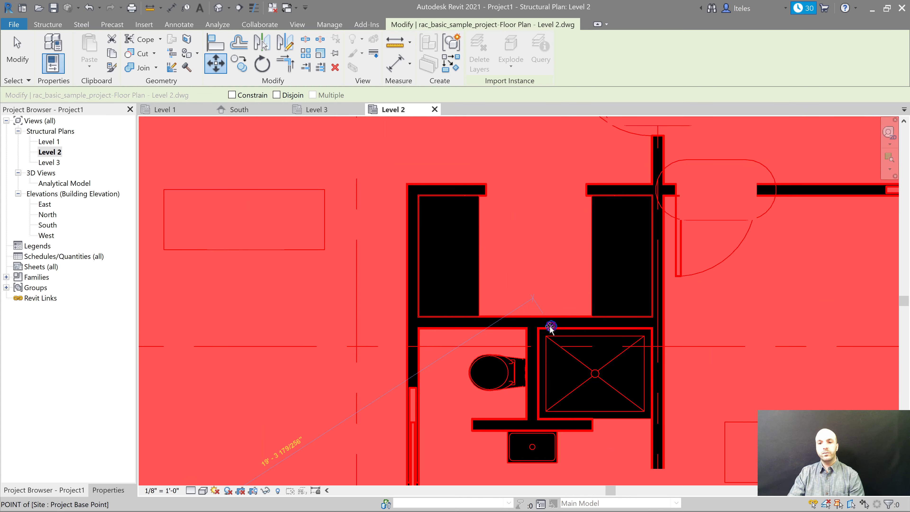
left_click(551, 326)
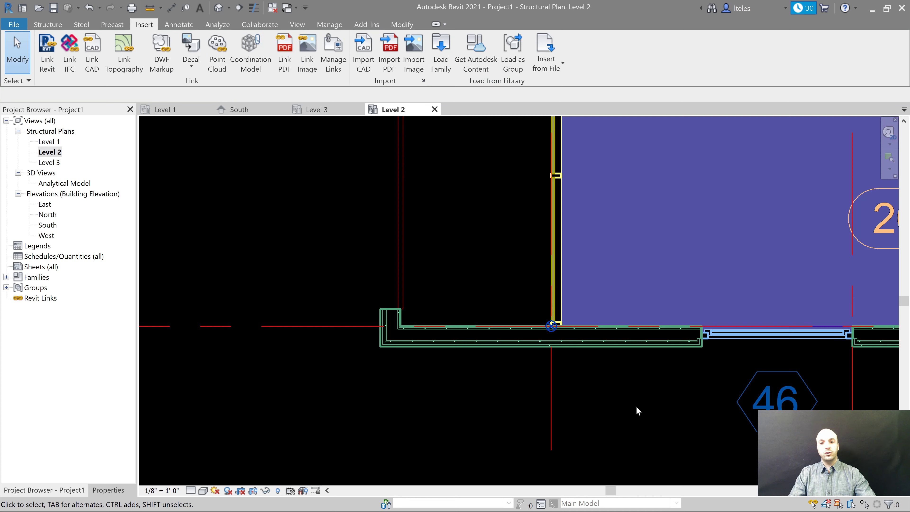
Step: Pin the linked Level 2 floor plan in its position and fit the view
left_click(641, 355)
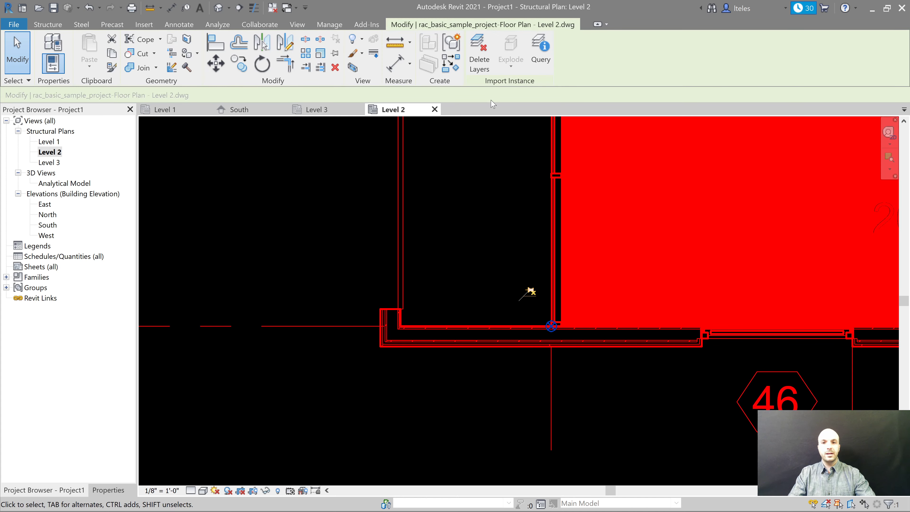
left_click(335, 54)
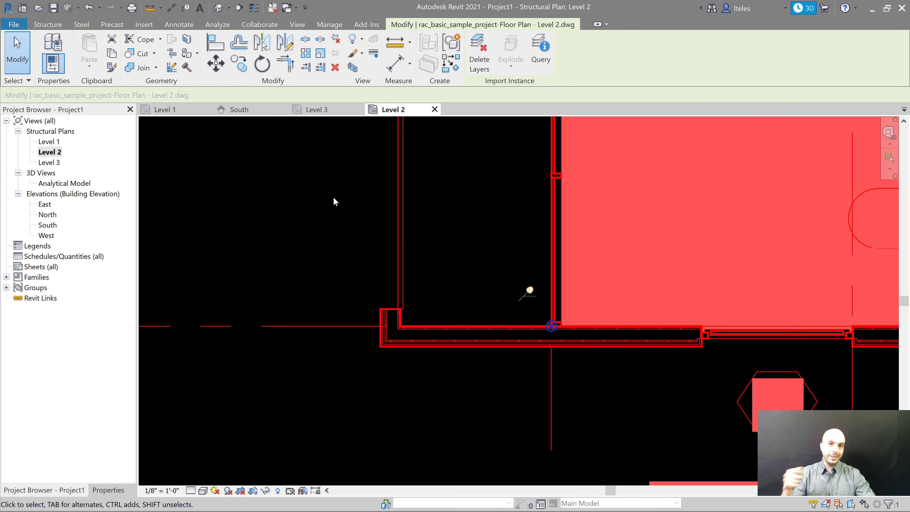
left_click(333, 201)
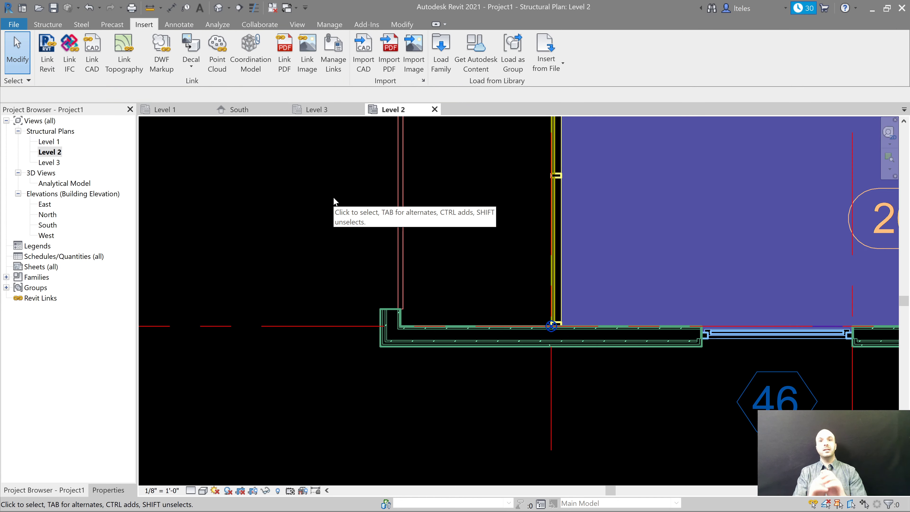
key("z")
key("f")
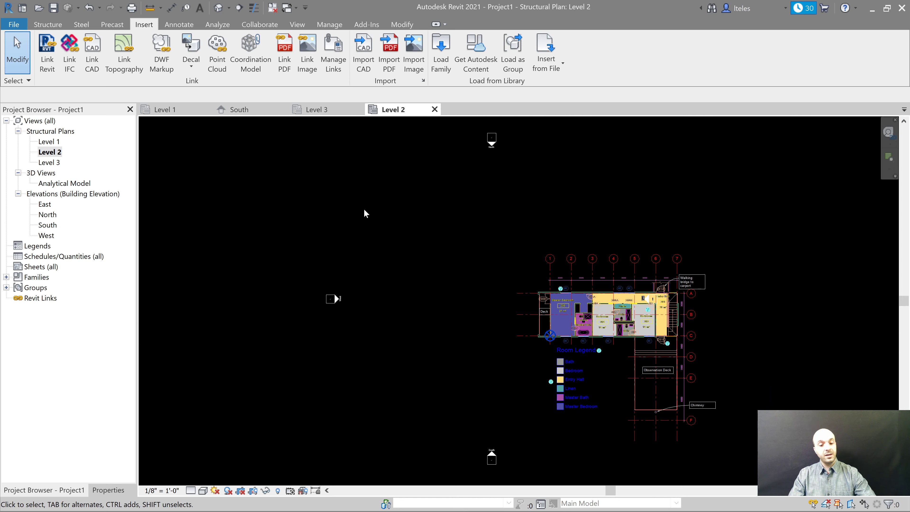
Step: Hide the Elevations annotation category in the Level 2 structural plan and fit the whole linked plan in view
key("v")
key("g")
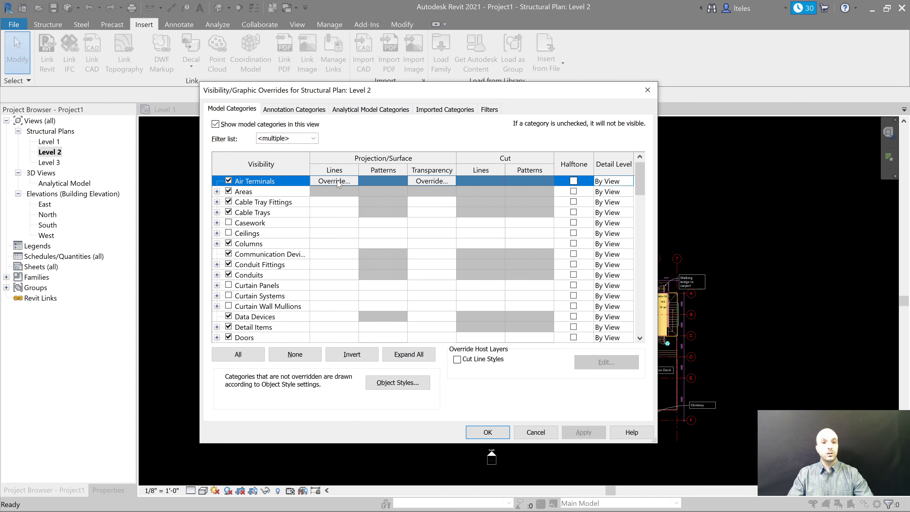
left_click(305, 110)
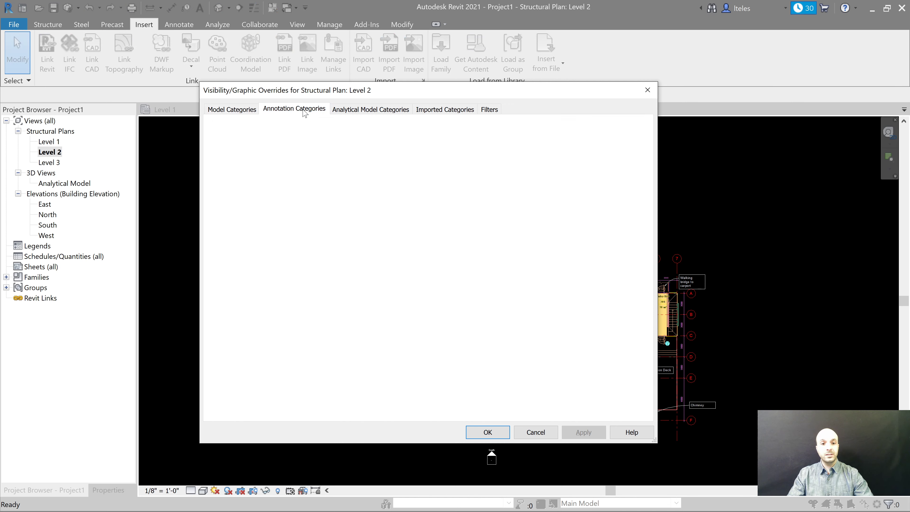
left_click(251, 265)
left_click_drag(265, 164, 349, 171)
left_click(307, 215)
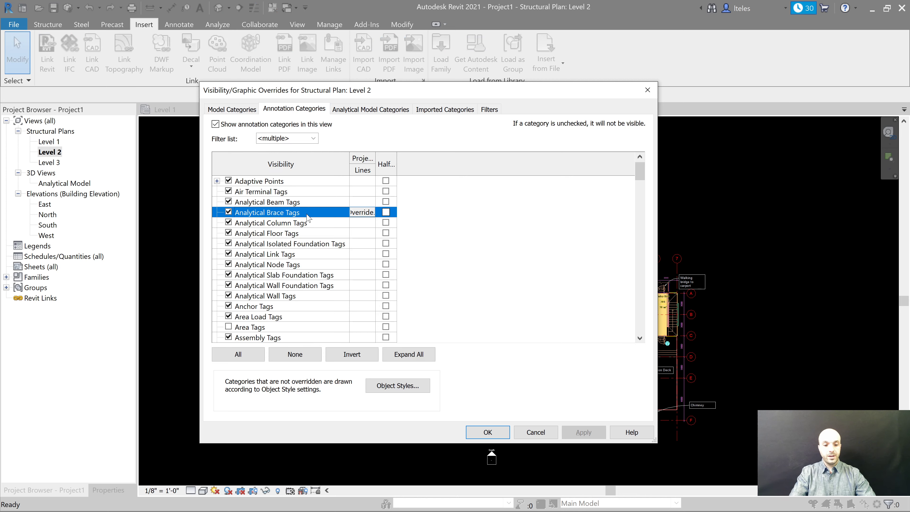
key("e")
scroll(308, 217, "down", 2)
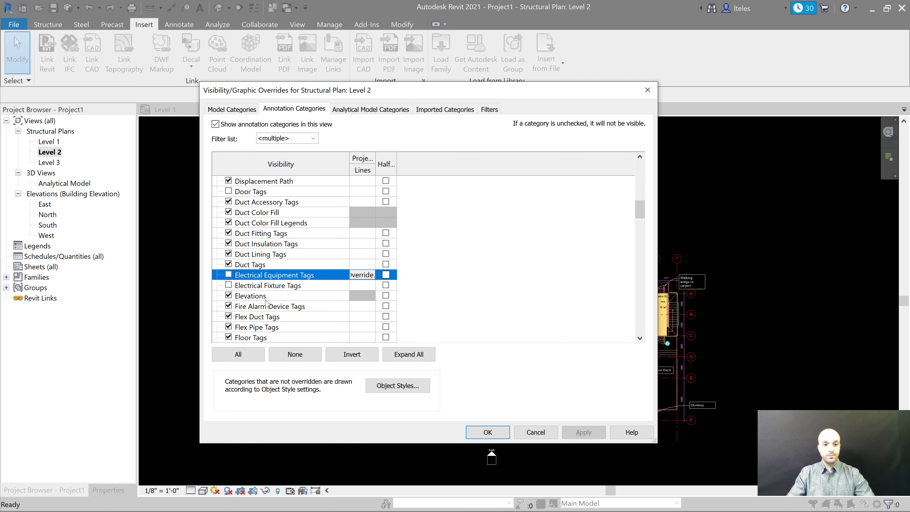
left_click(250, 296)
left_click(229, 295)
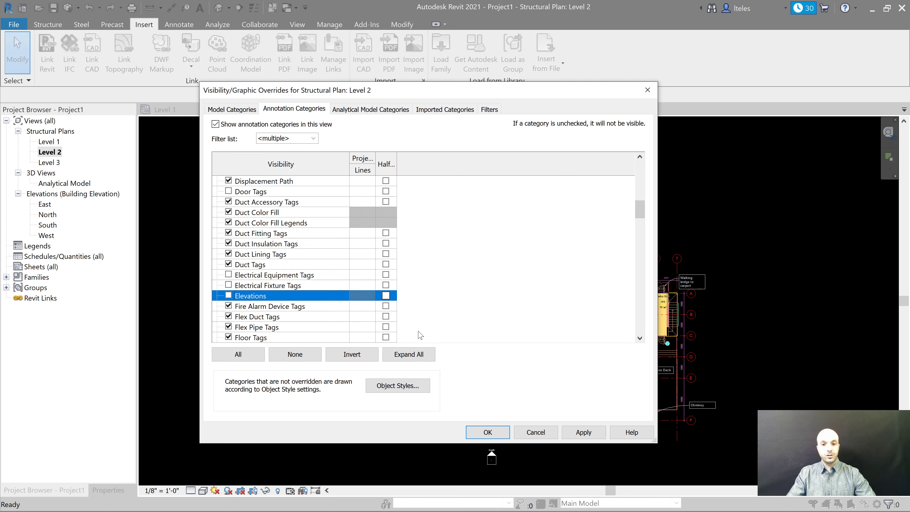
left_click(478, 434)
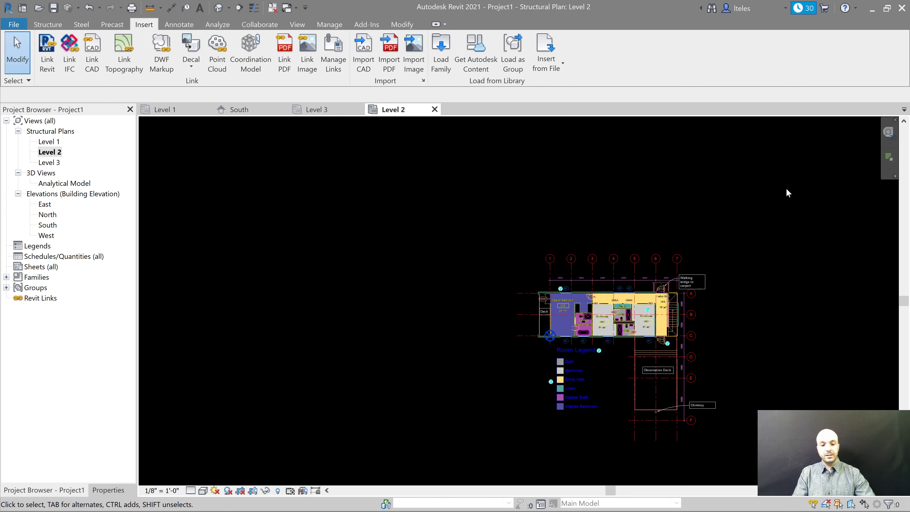
key("z")
key("a")
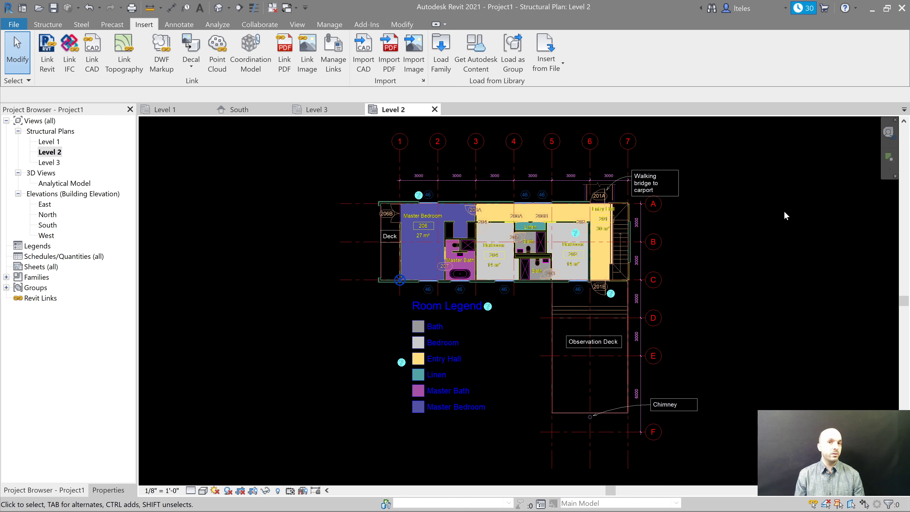
Step: Hide the Site category in the Level 2 plan's visibility and graphic overrides
key("v")
key("g")
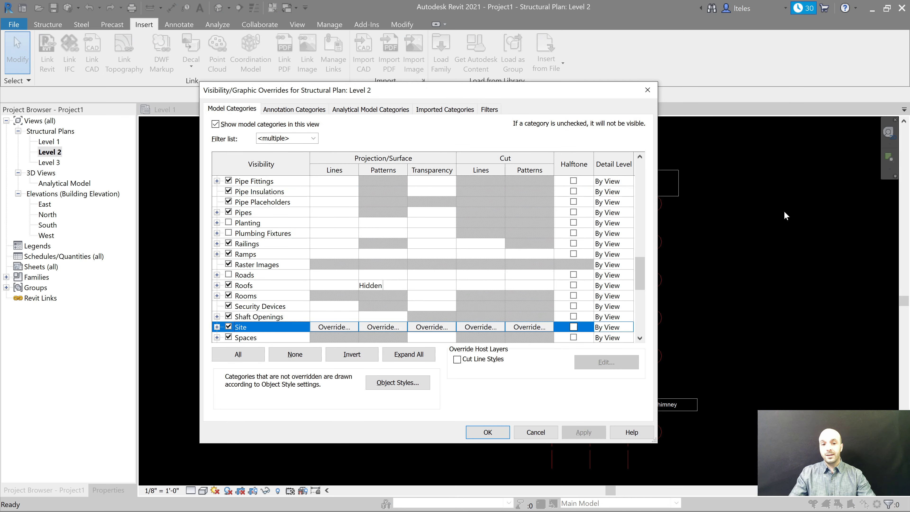
key("space")
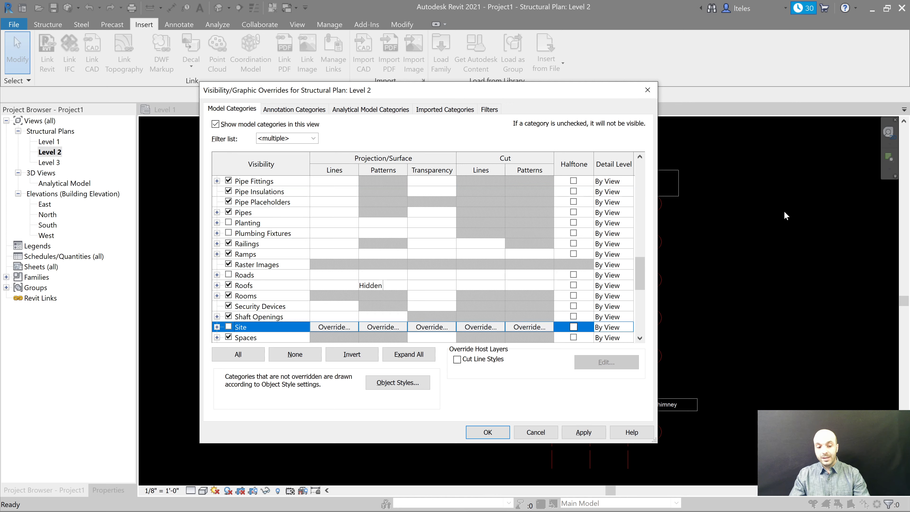
key("Tab")
key("Return")
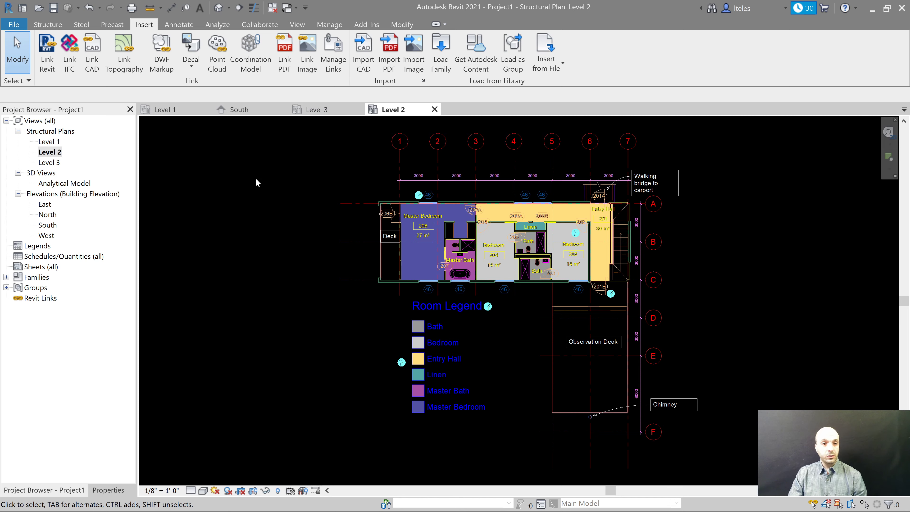
Step: Look through the open views, return to the Level 2 structural plan and close all inactive views
left_click(177, 109)
left_click(237, 110)
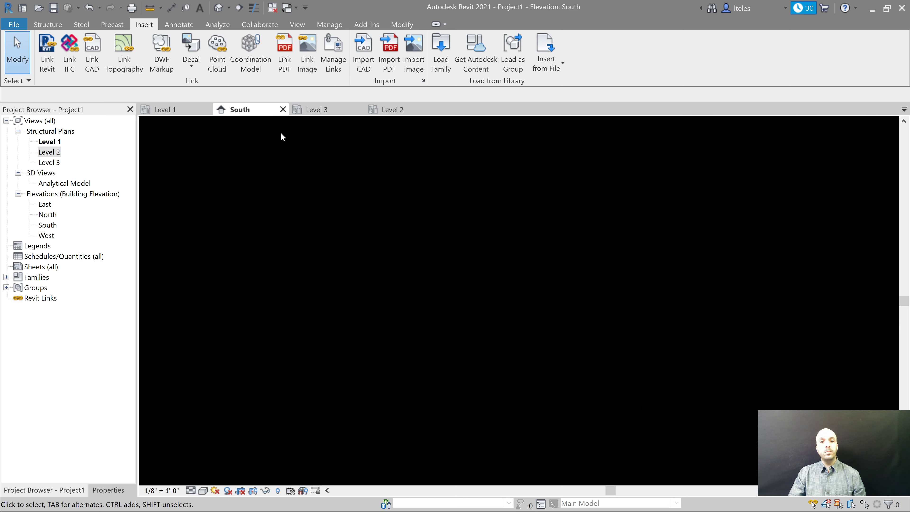
left_click(319, 109)
left_click(386, 110)
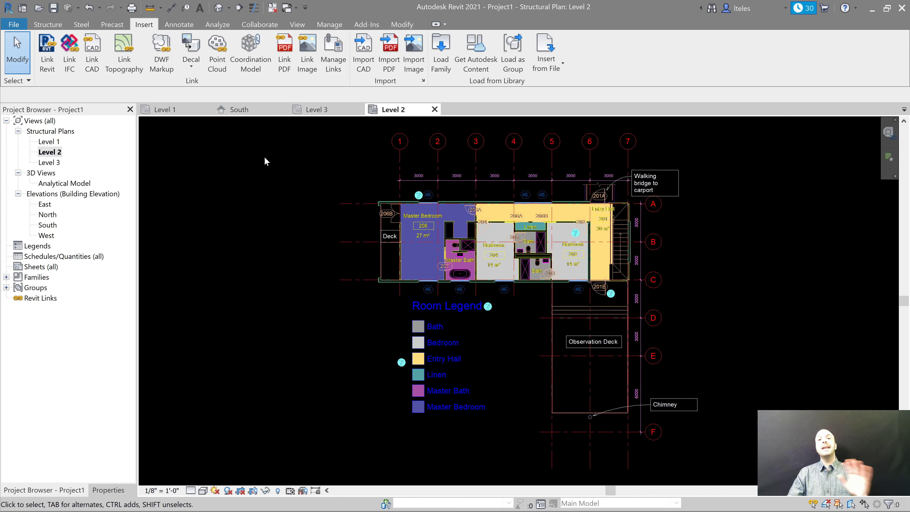
left_click(298, 25)
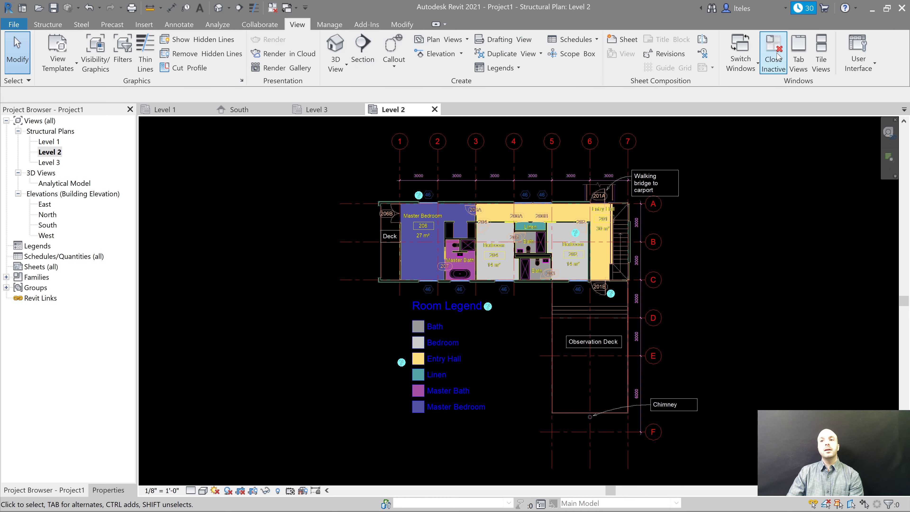
left_click(774, 61)
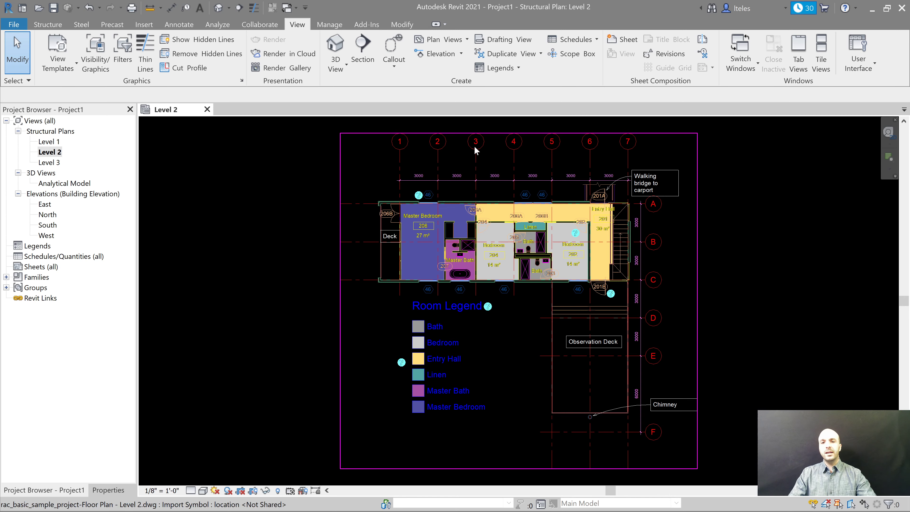
Step: Query the walking bridge note in the linked Level 2 floor plan and hide its G-ANNO-TEXT layer in the view
scroll(474, 146, "up", 1)
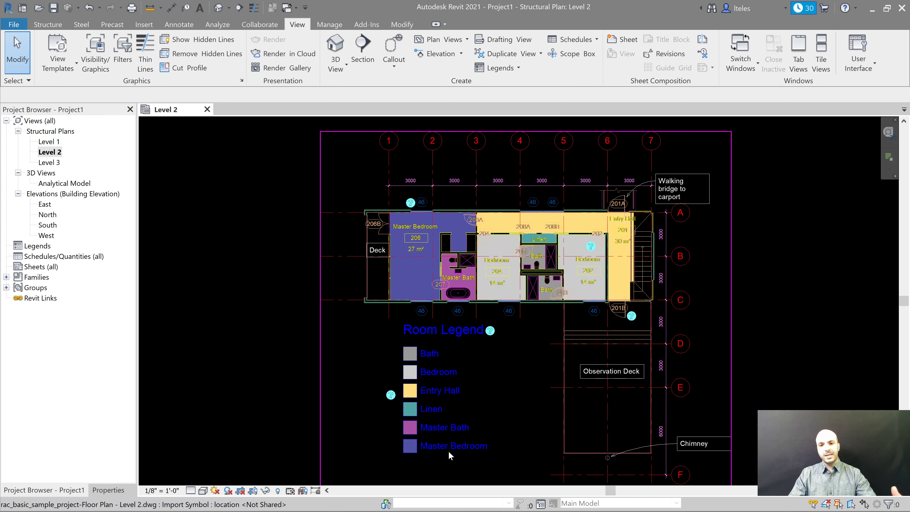
middle_click_drag(525, 403, 510, 394)
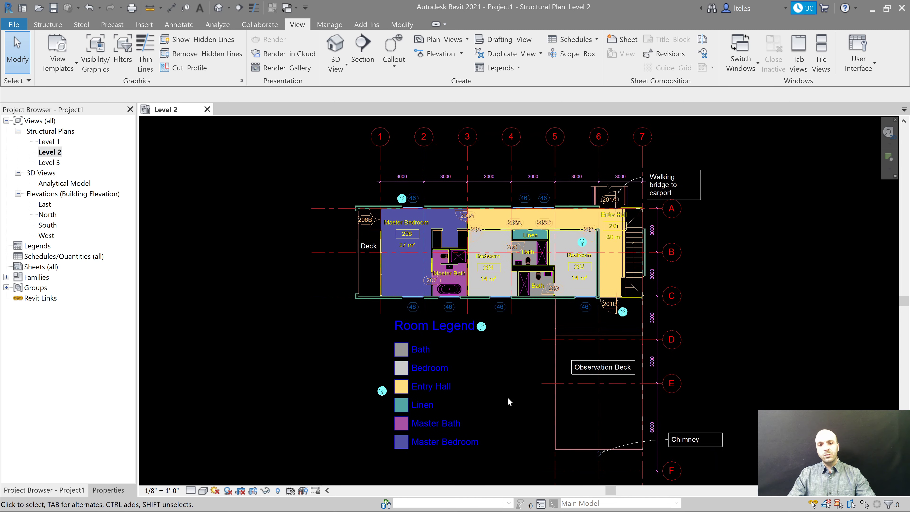
scroll(419, 283, "up", 4)
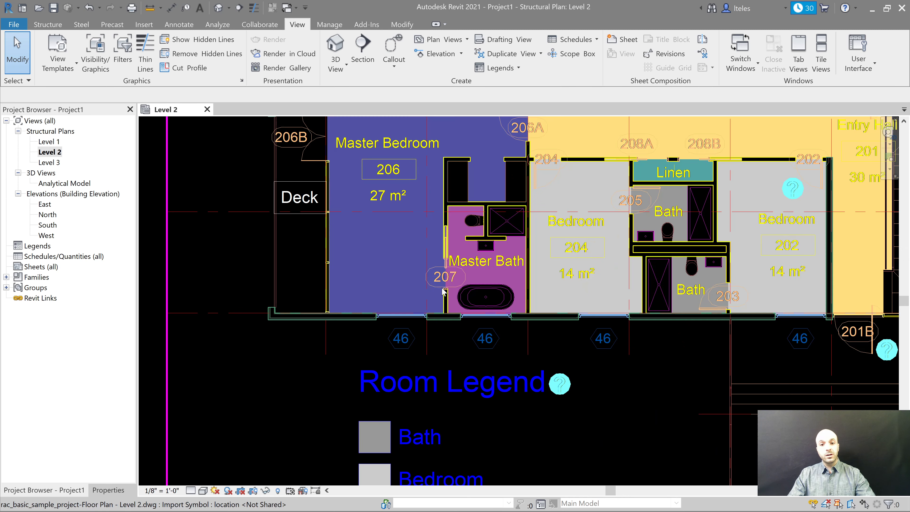
scroll(349, 277, "down", 2)
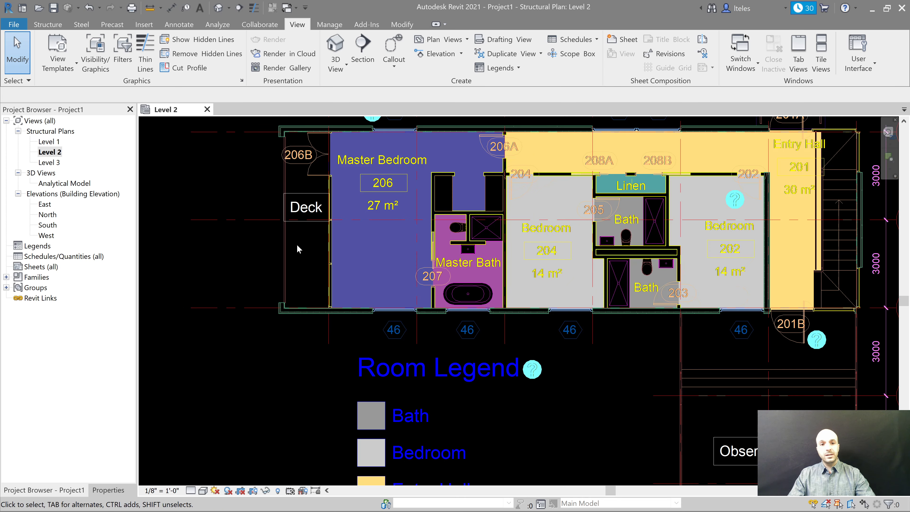
scroll(347, 300, "down", 3)
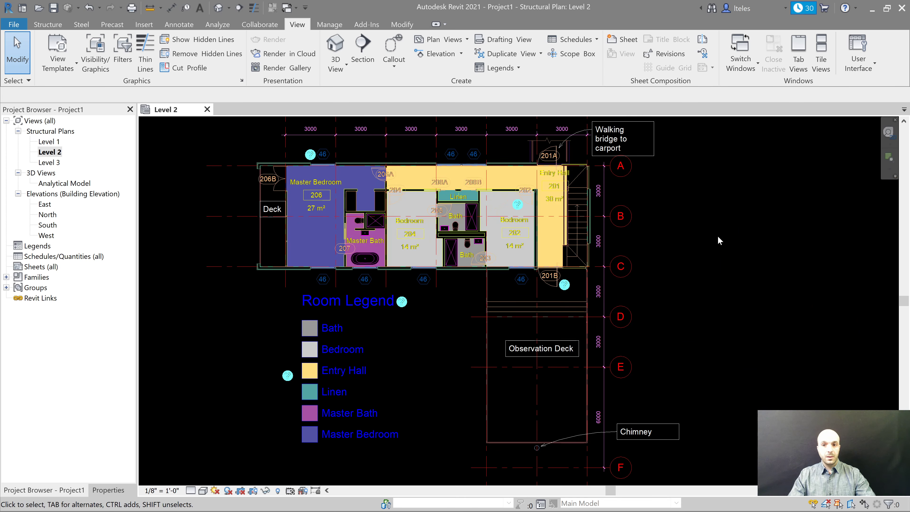
left_click(653, 155)
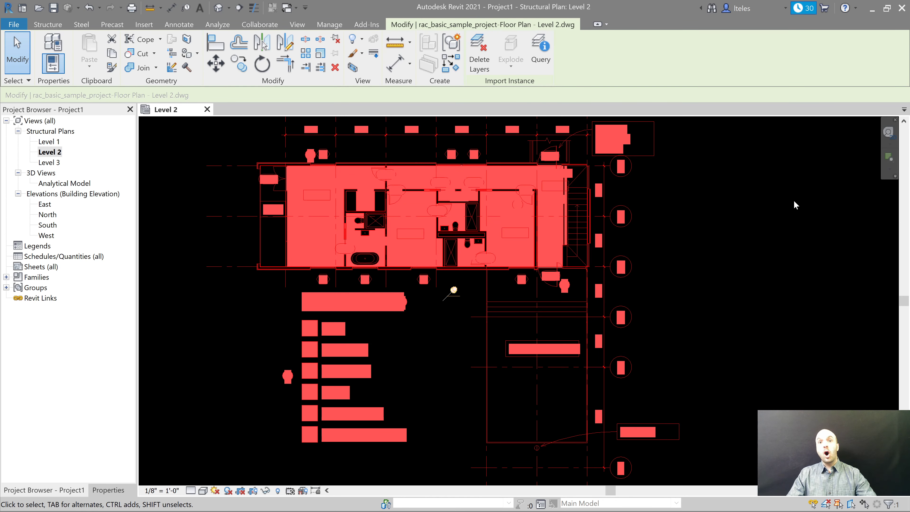
key("Escape")
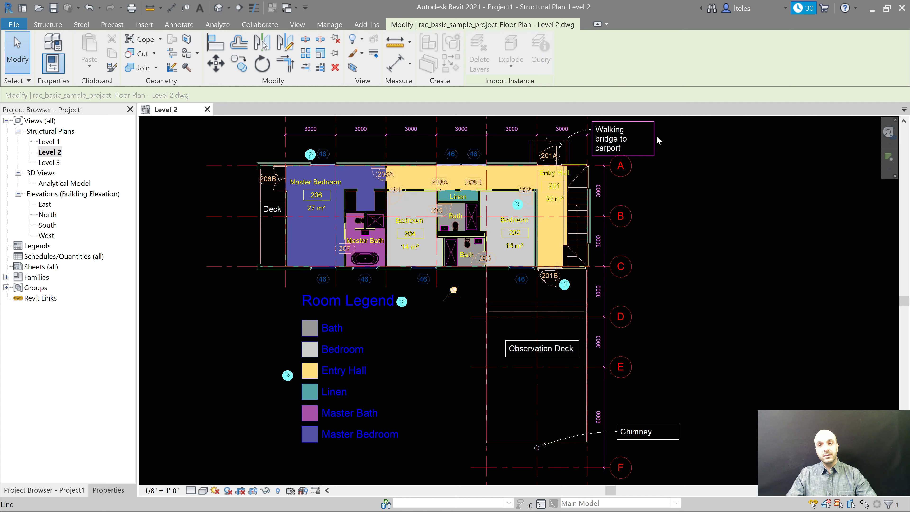
left_click(627, 139)
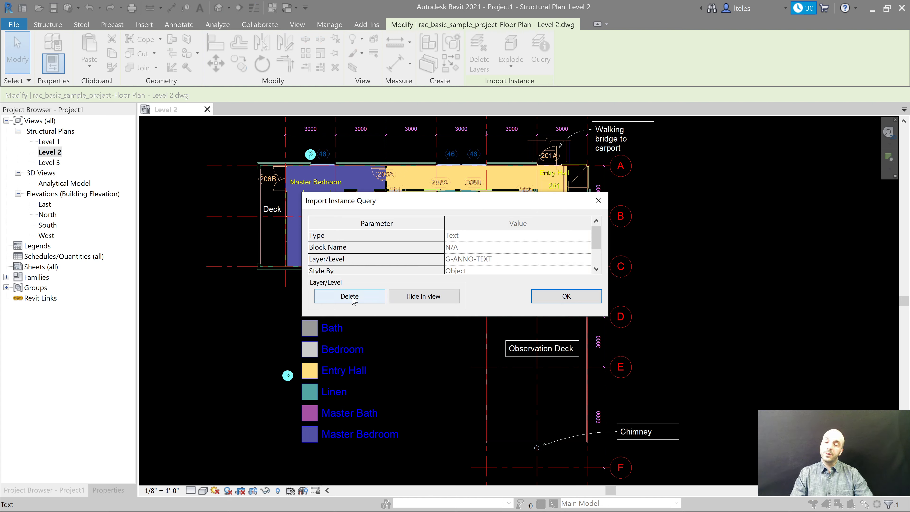
left_click(424, 297)
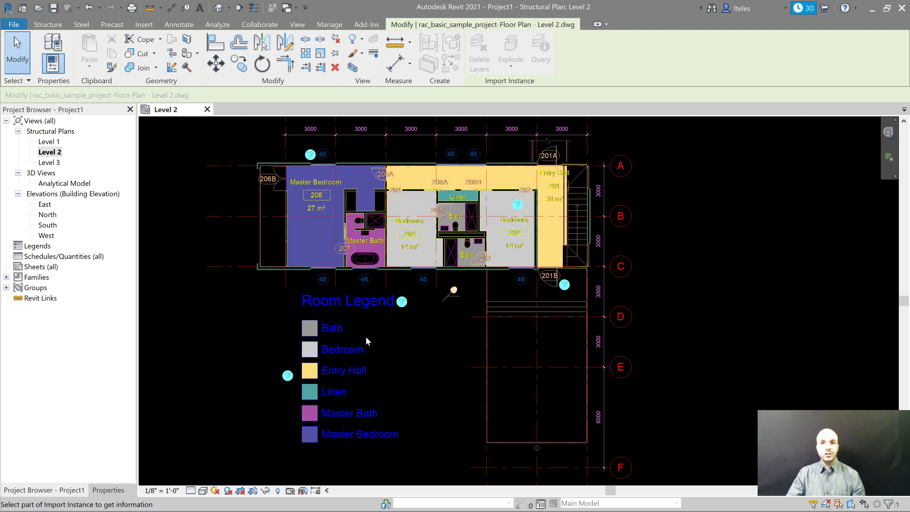
Step: Query the room legend title and the Master Bedroom label, hiding their layers G-ANNO-LEGN and A-AREA-IDEN in the view
left_click(362, 308)
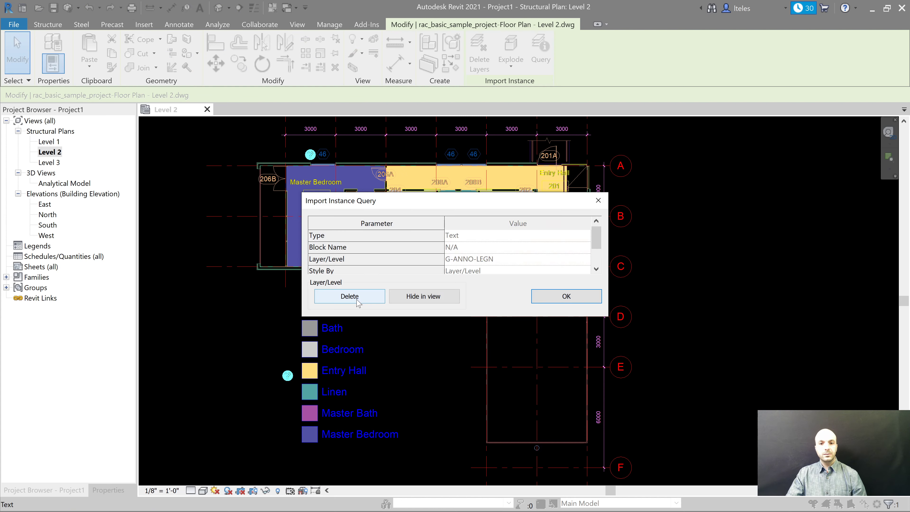
left_click(425, 297)
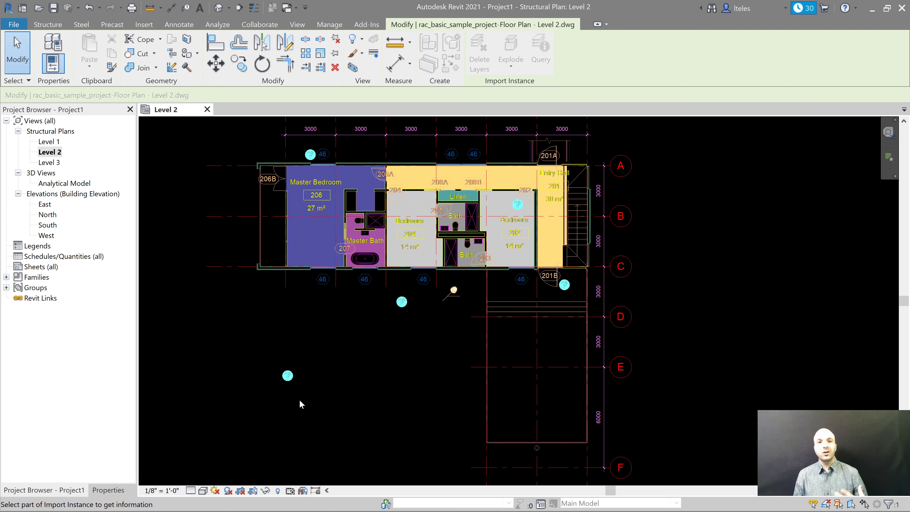
left_click(321, 182)
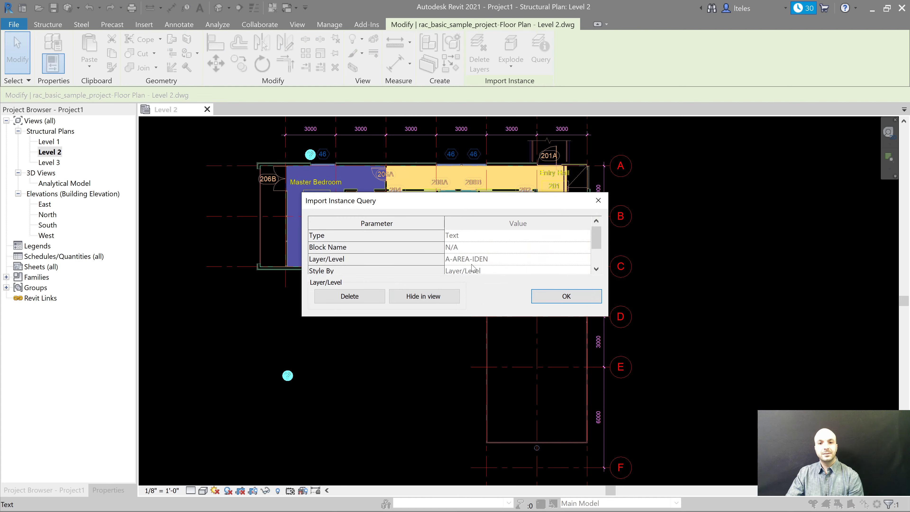
left_click(431, 300)
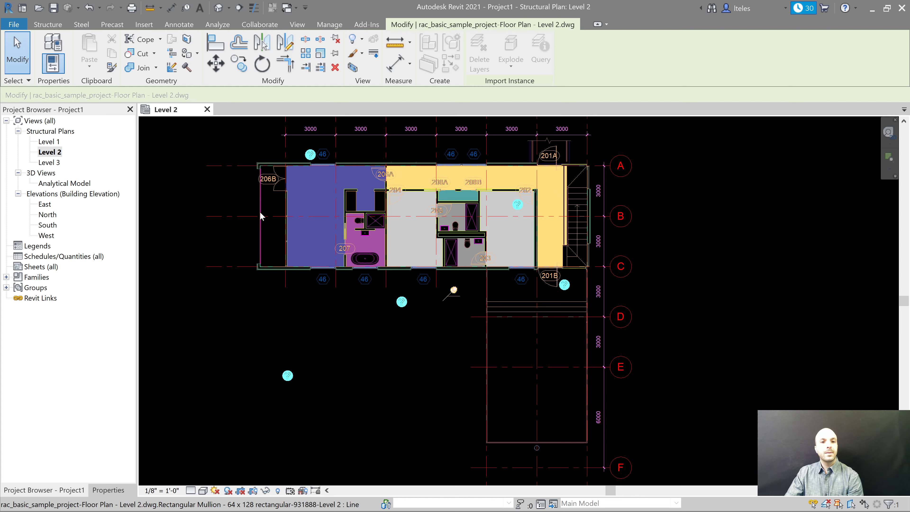
Step: Query door tag 206B in the linked plan, hide its A-DOOR-IDEN layer in the view and end the query
scroll(268, 179, "up", 5)
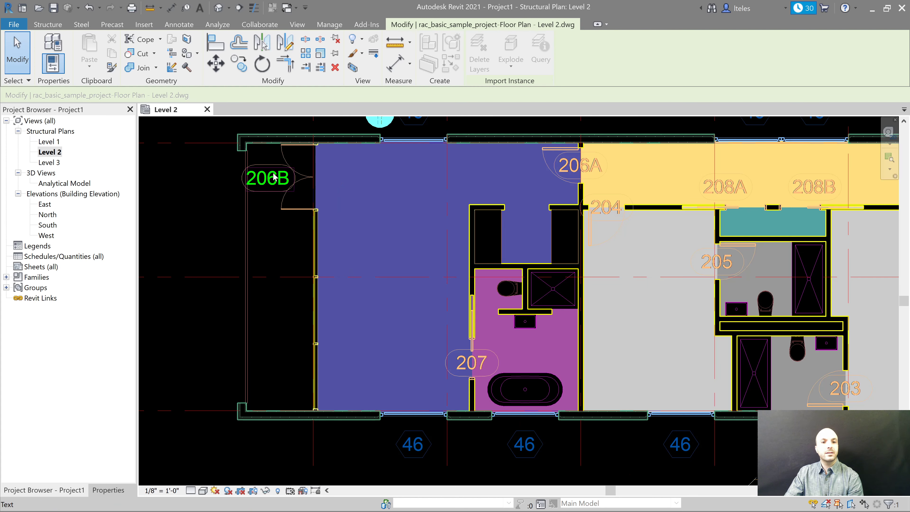
left_click(268, 179)
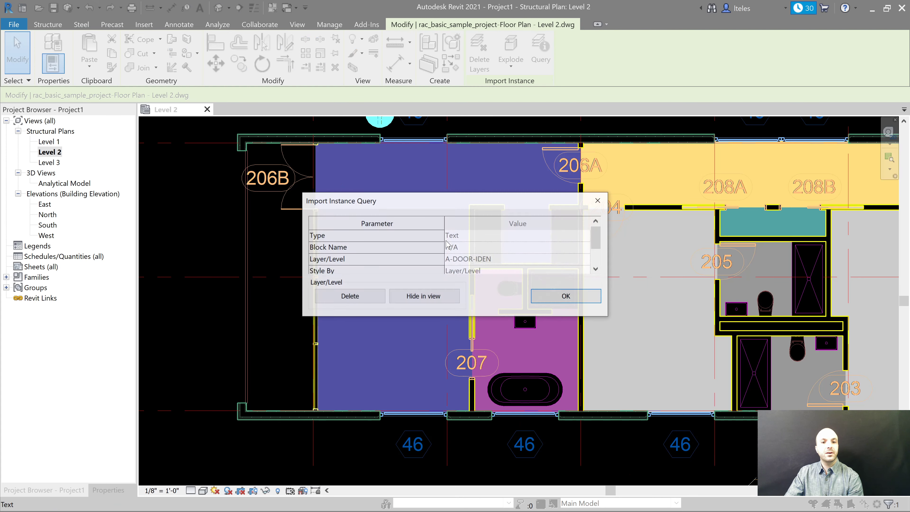
left_click(432, 296)
scroll(330, 248, "down", 4)
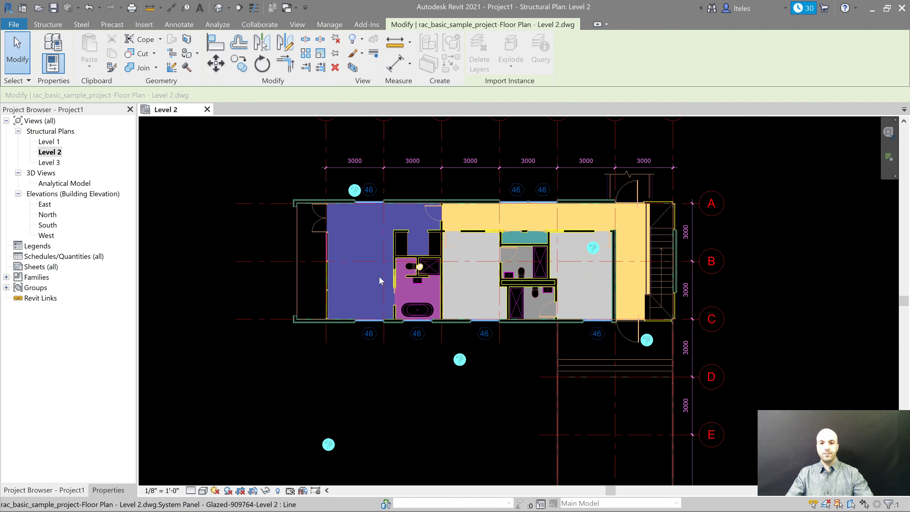
key("Escape")
key("Escape")
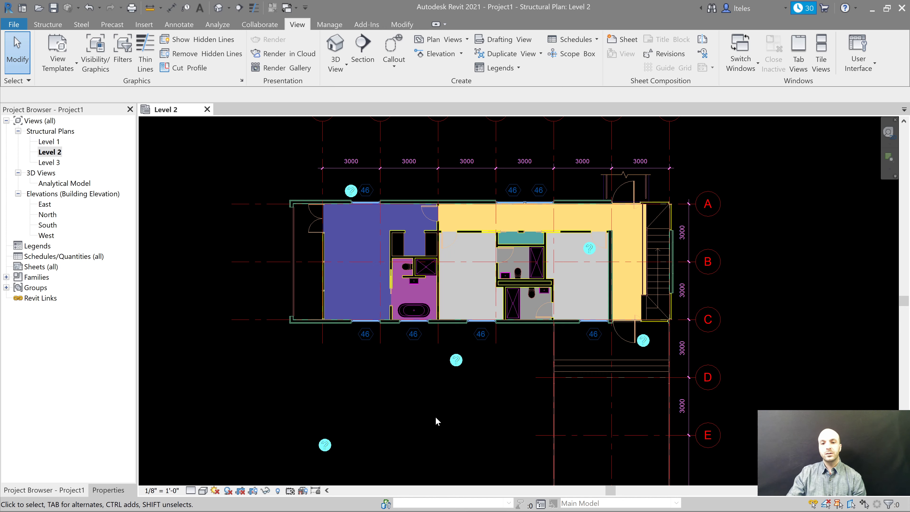
Step: Query a window tag 46 in the linked Level 2 floor plan and hide its layer in the view
left_click(371, 195)
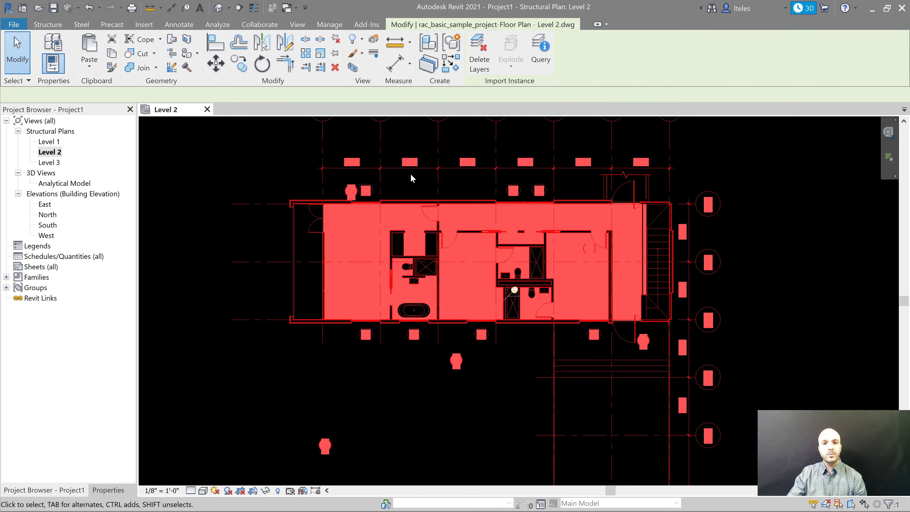
left_click(540, 54)
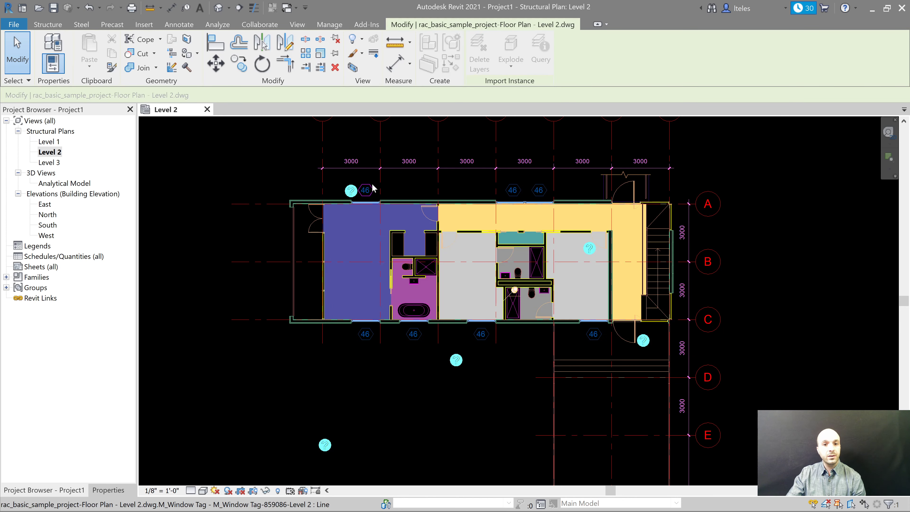
left_click(365, 190)
left_click(434, 300)
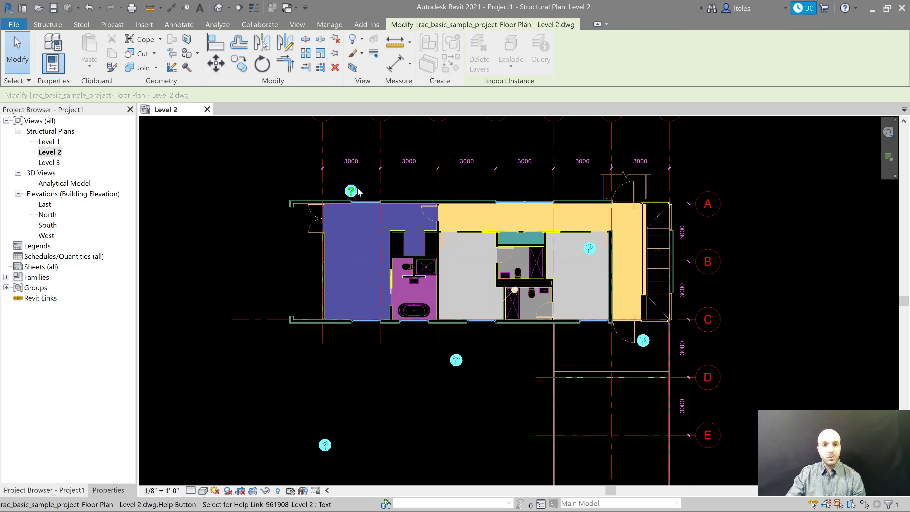
Step: Query a cyan help button symbol in the linked plan and hide its A-ANNO-NOTE layer in the view
scroll(358, 192, "up", 2)
left_click(346, 189)
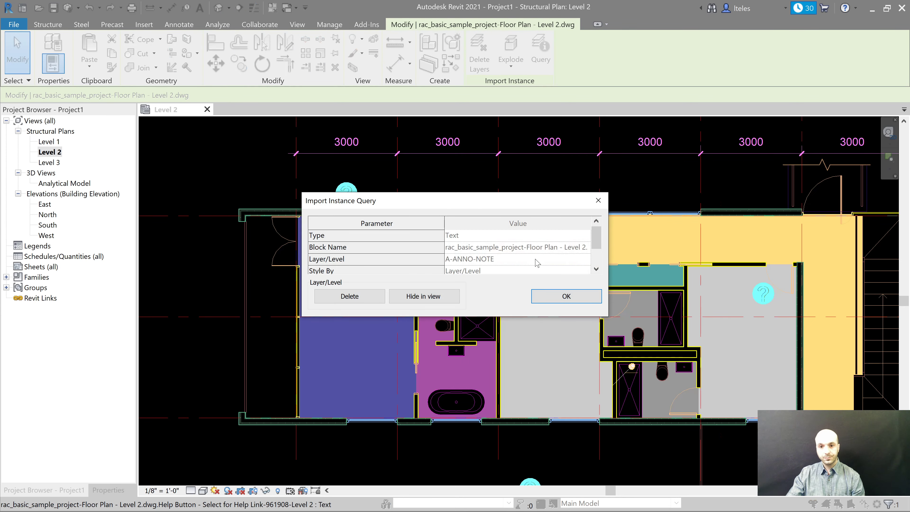
left_click(424, 296)
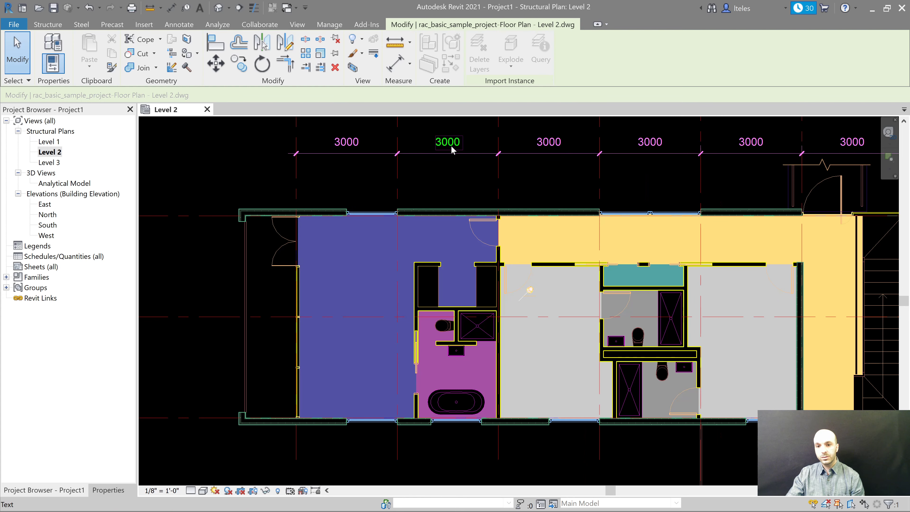
Step: Query a bedroom's colour fill, hide its A-AREA-PATT layer in the view, end the query and fit the plan in view
scroll(451, 150, "down", 1)
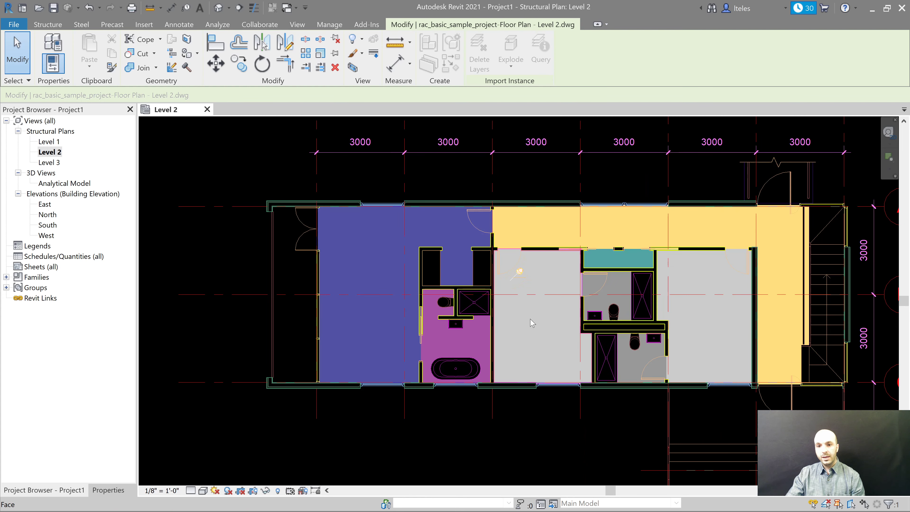
left_click(560, 375)
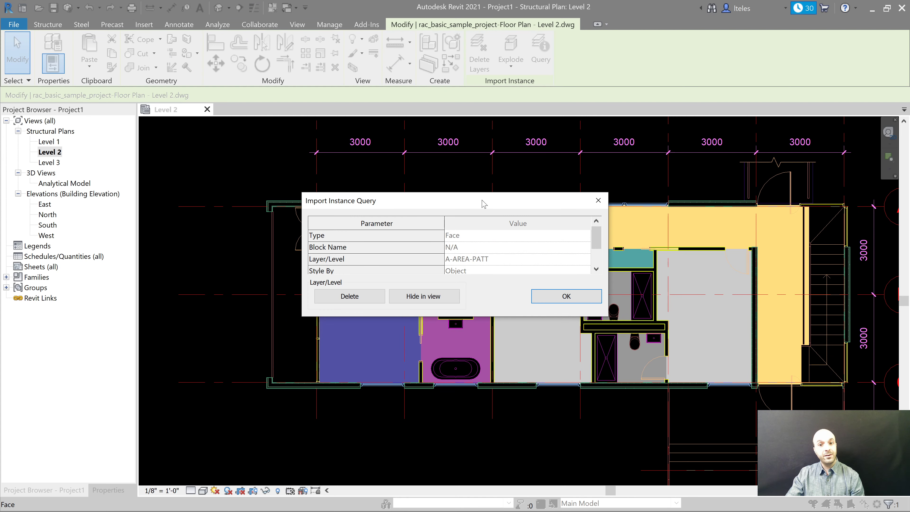
left_click(447, 298)
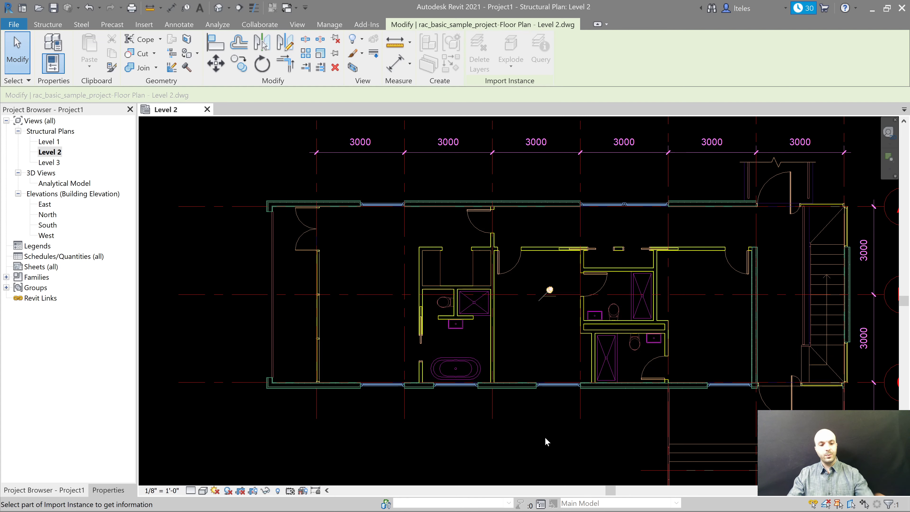
key("Escape")
key("Escape")
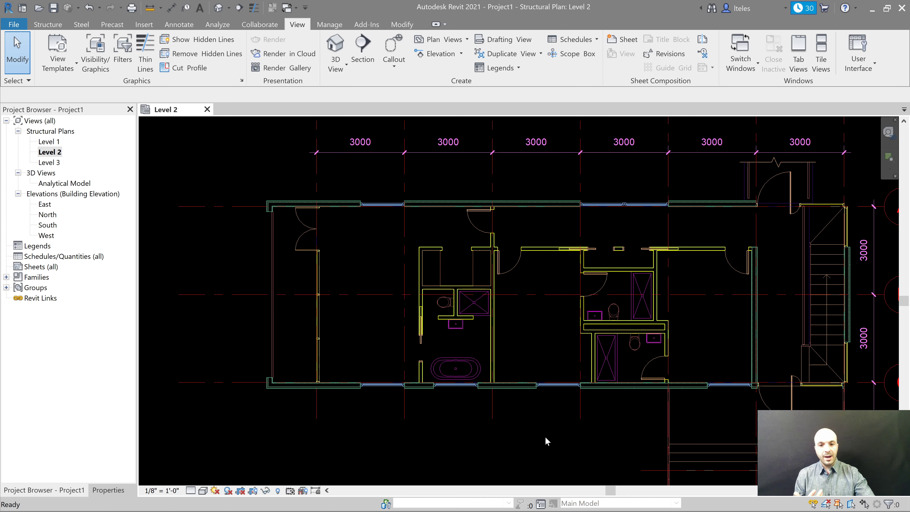
middle_click(545, 437)
middle_click(545, 437)
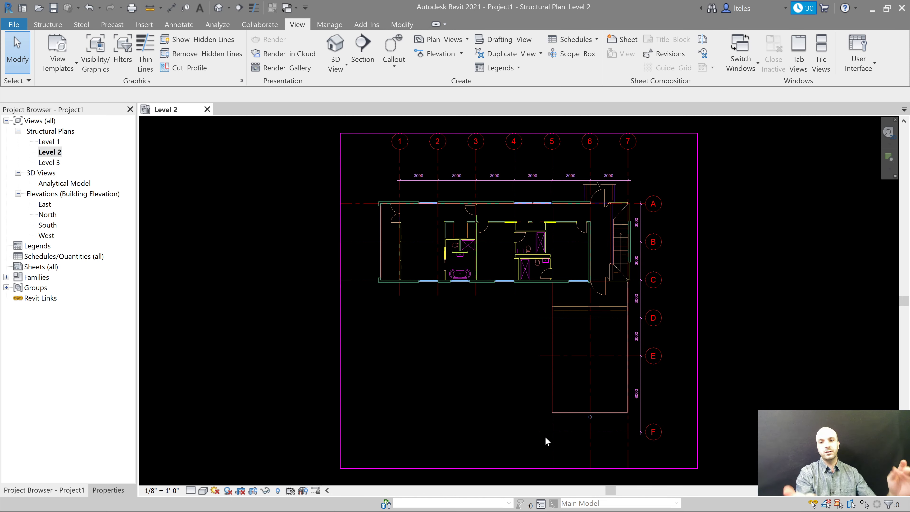
left_click(545, 437)
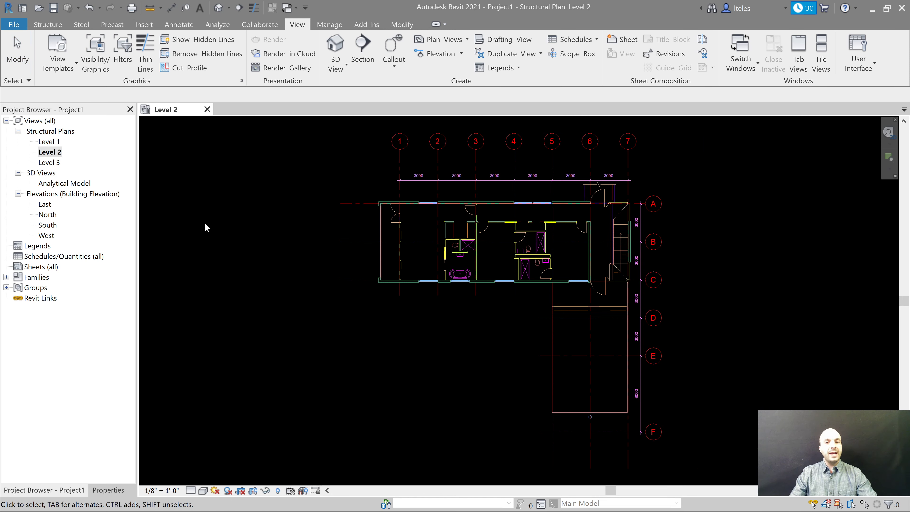